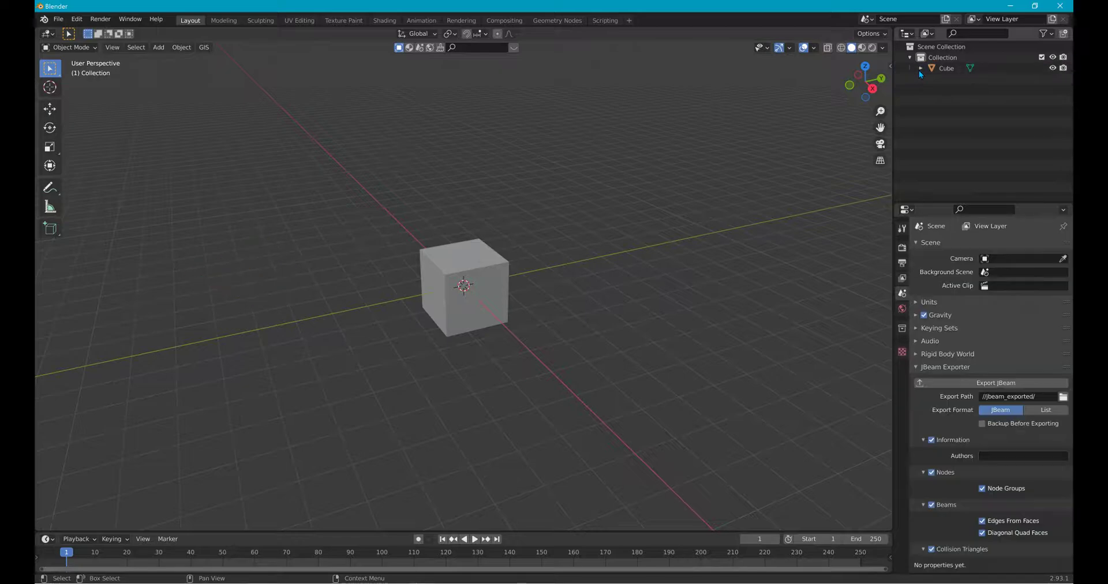
- Rename the cube object as Test58 in the scene hierarchy
click(913, 69)
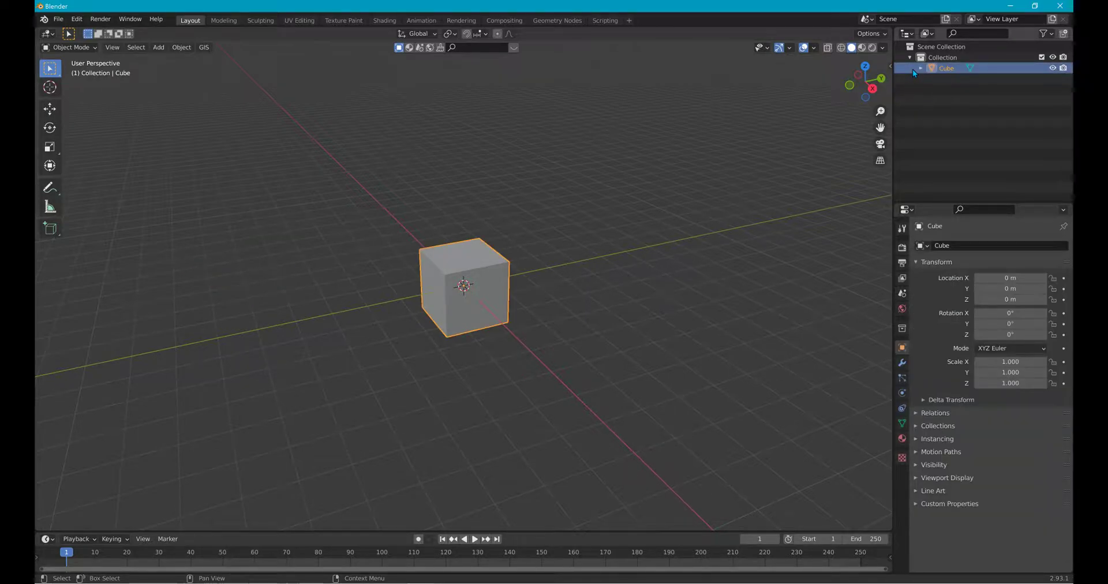
double_click(912, 69)
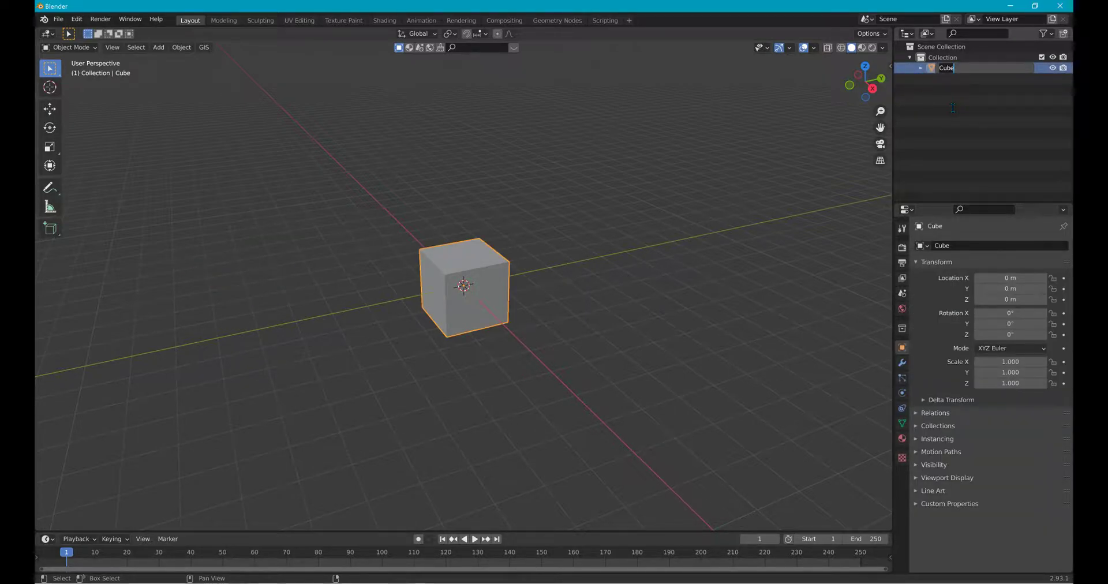
text(Test58)
key(Return)
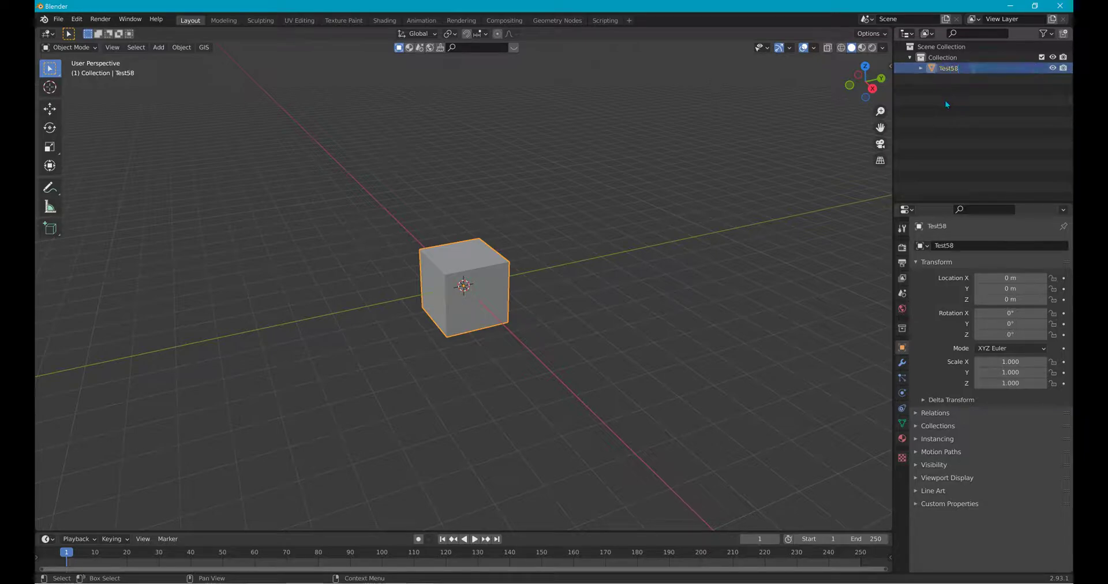
- Expand the Test58 object down to its material and rename the material as test58
click(921, 68)
click(931, 80)
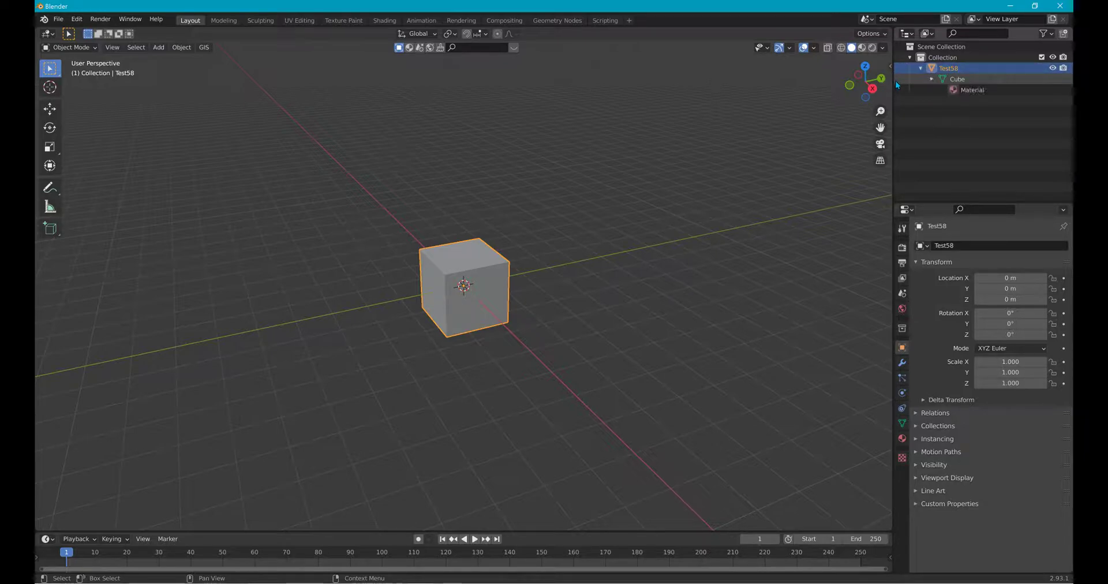
double_click(930, 91)
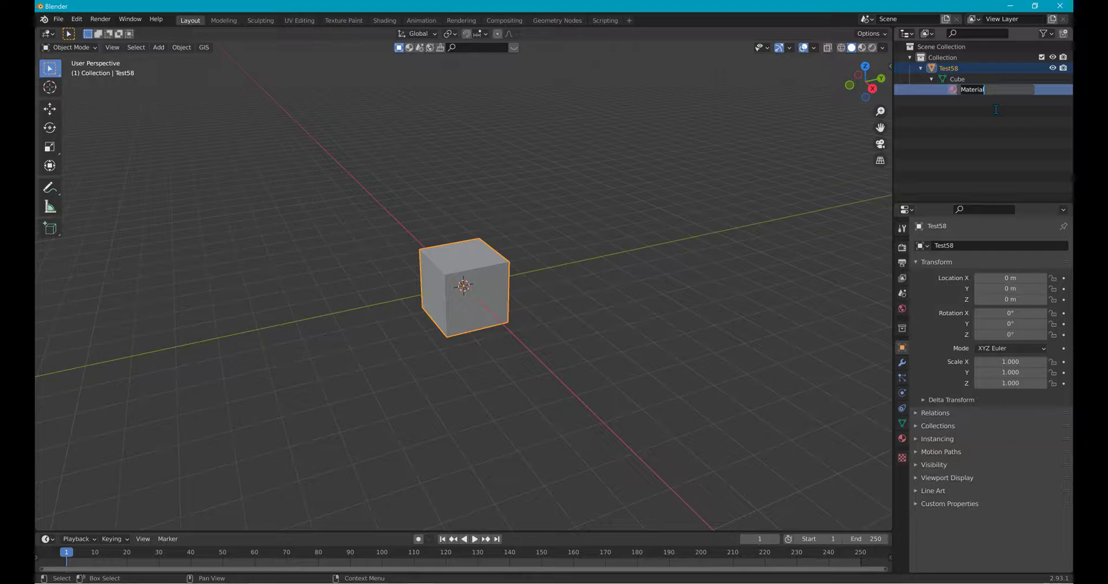
text(te)
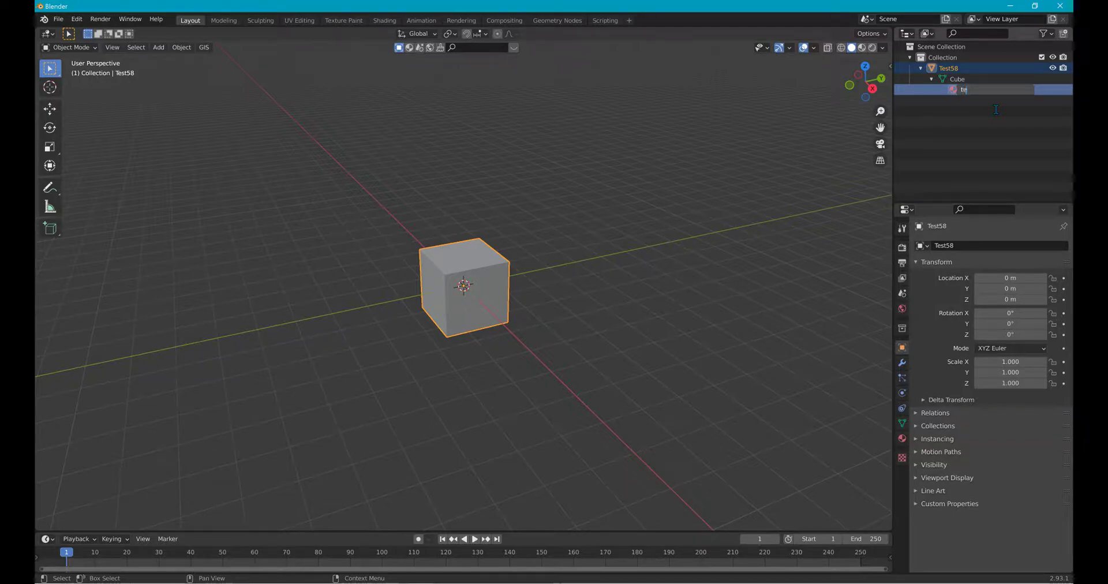
text(st58)
key(Return)
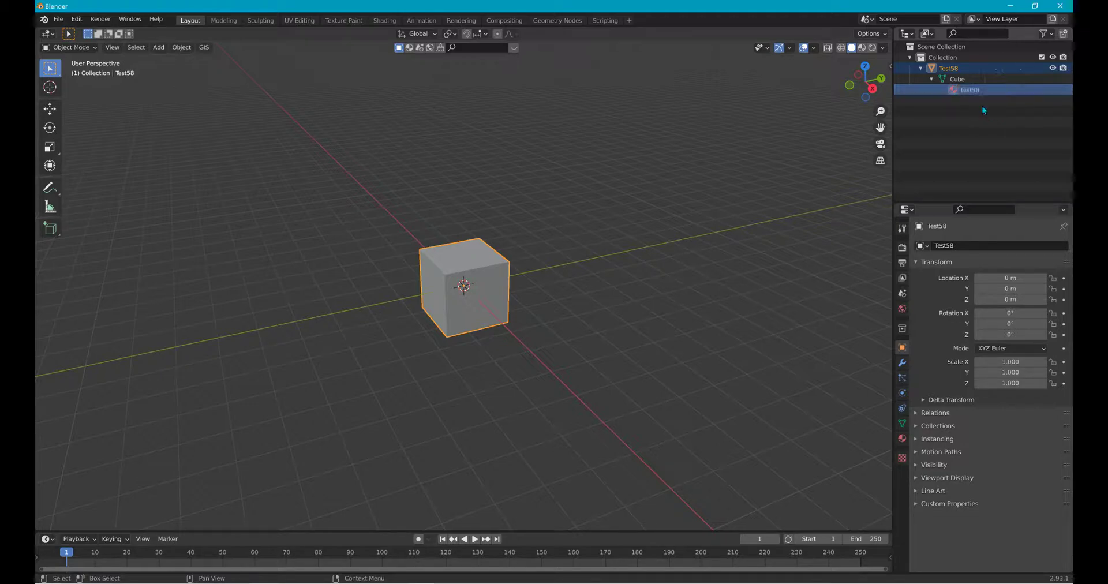
- Give the test58 material's base color an image texture using TreeBark.dds from the art folder on the desktop
click(903, 438)
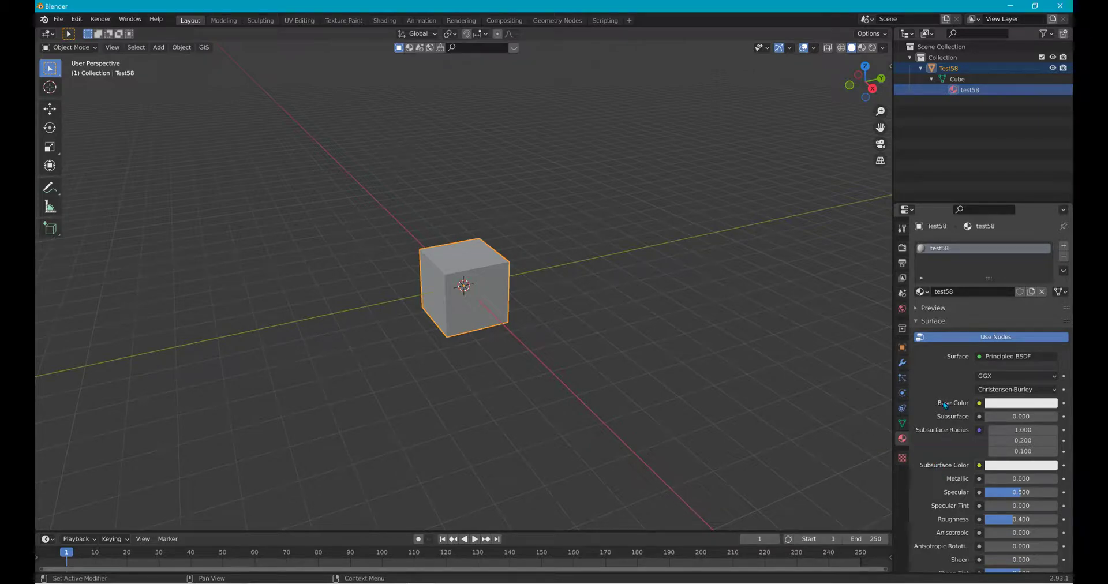
click(979, 403)
click(726, 470)
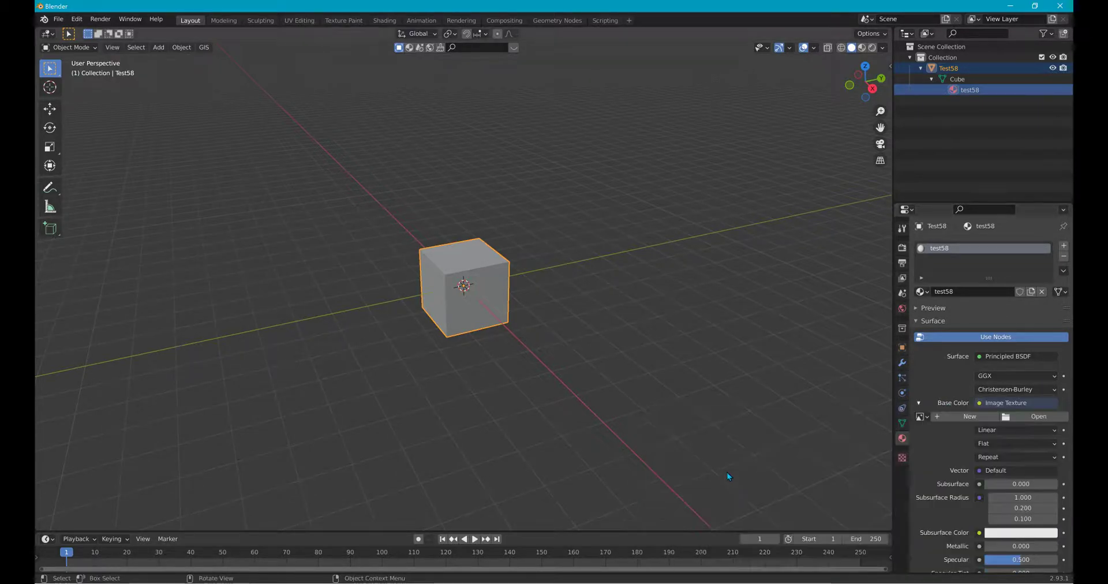
click(1034, 416)
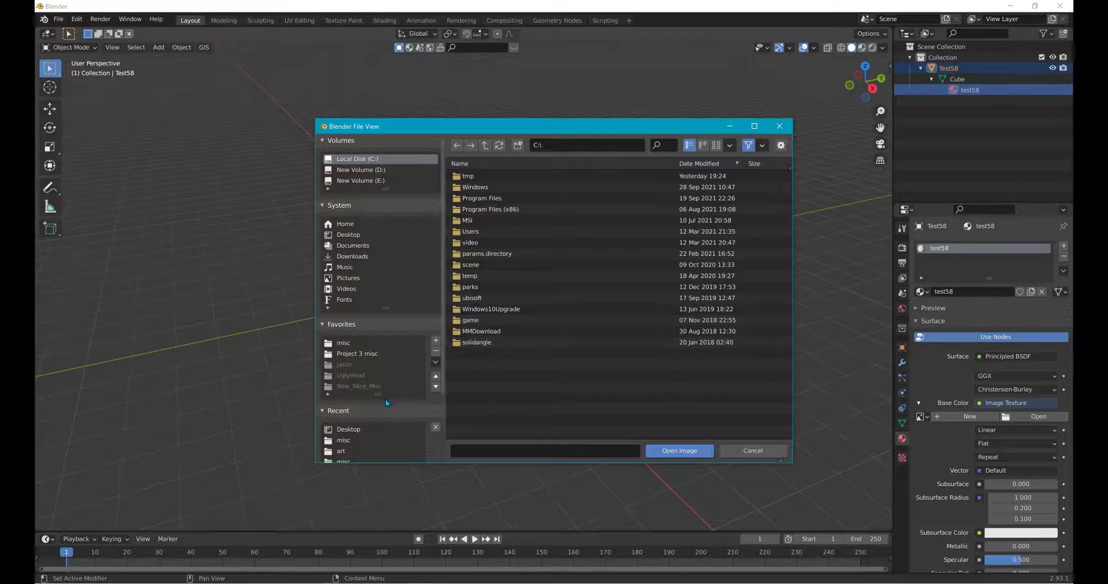
click(335, 451)
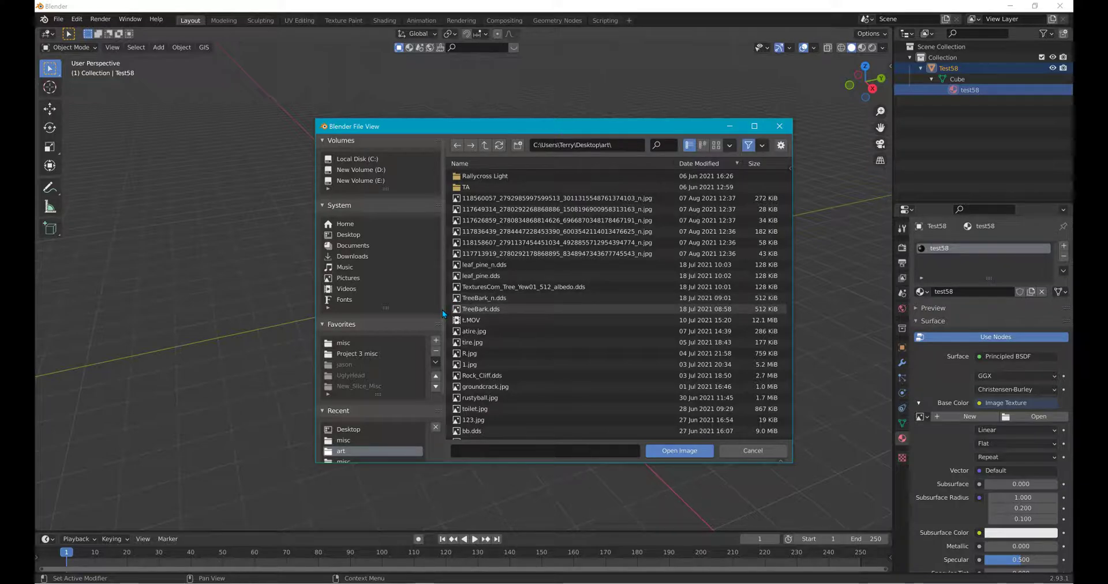
click(508, 309)
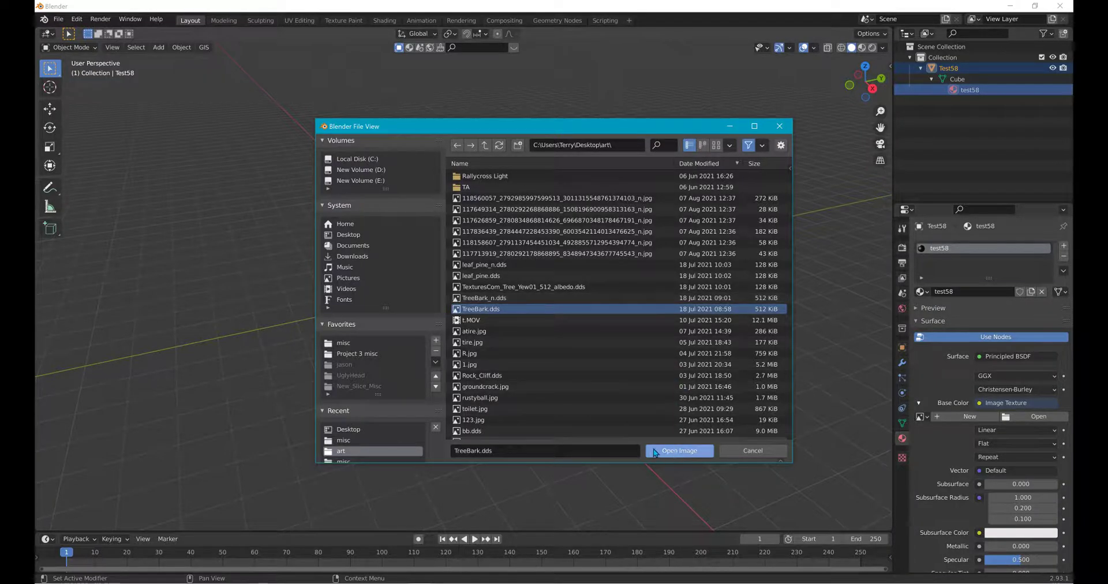
click(680, 451)
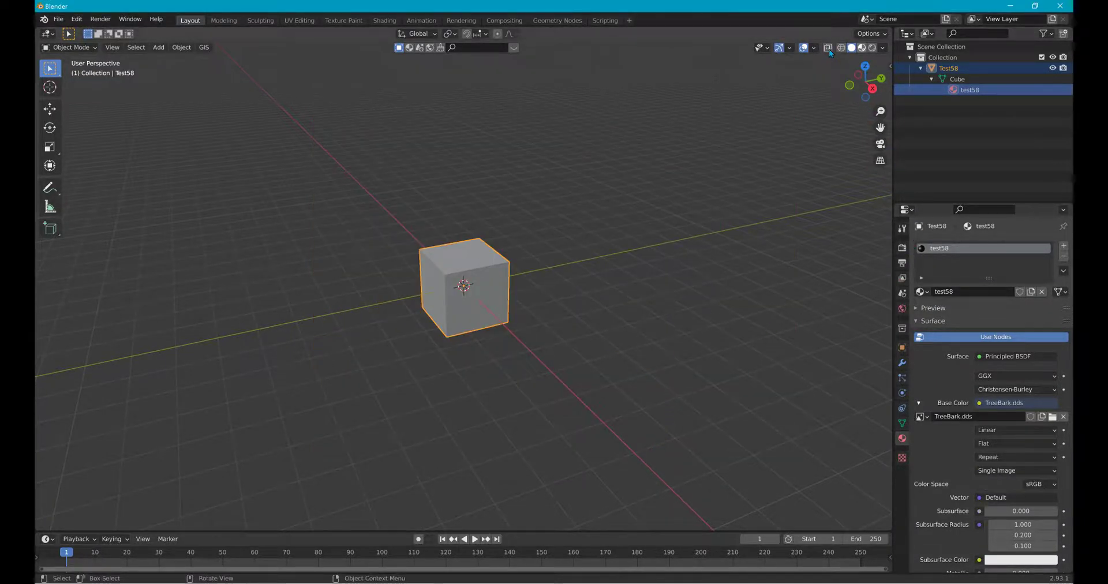
- Preview the bark texture on the cube in material shading and collapse the Test58 hierarchy
right_click(486, 207)
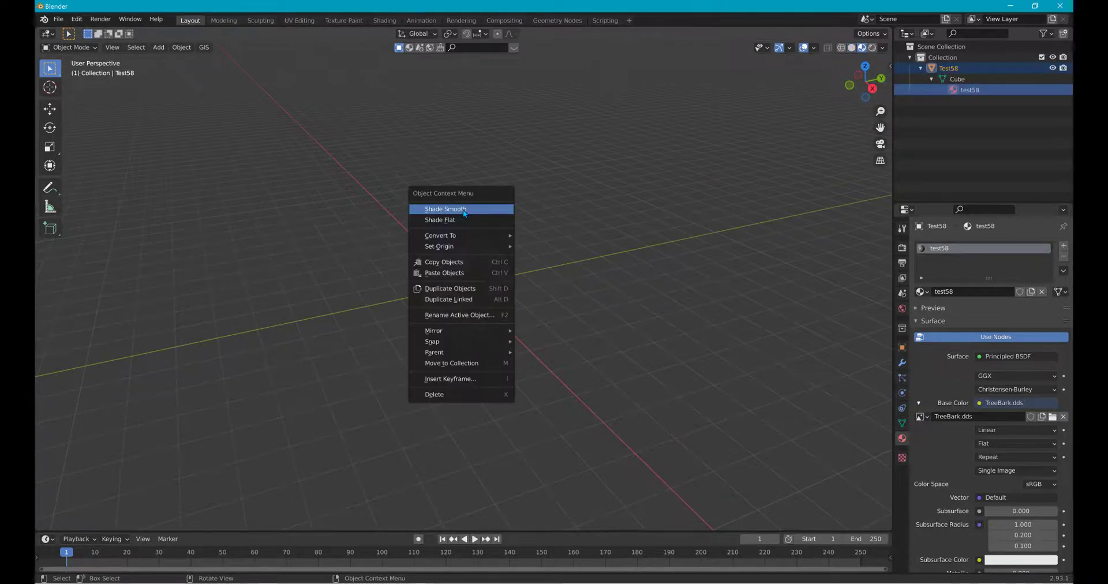
middle_drag(616, 177, 804, 141)
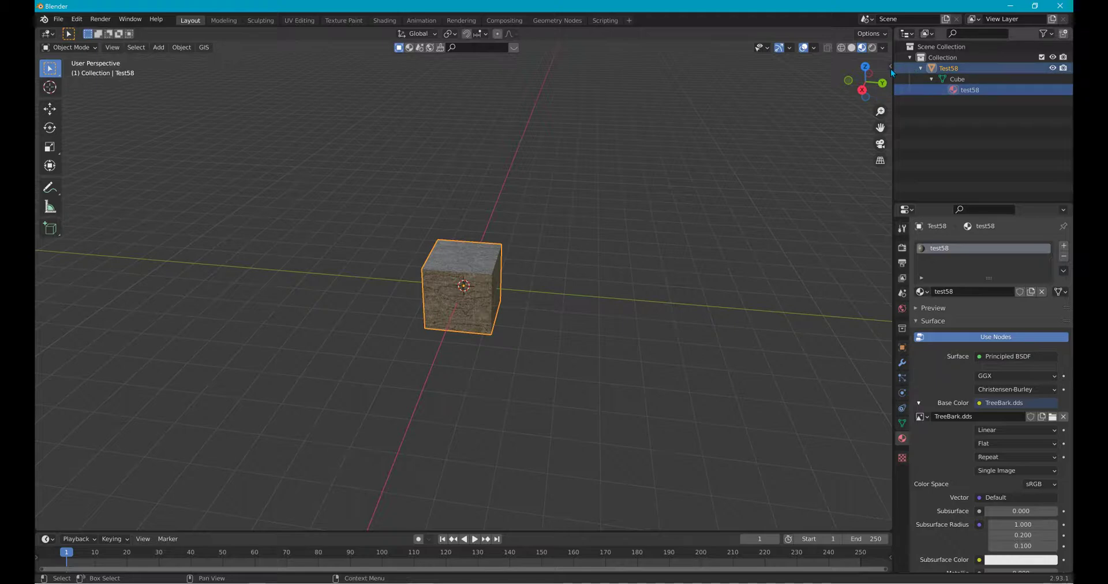
click(921, 68)
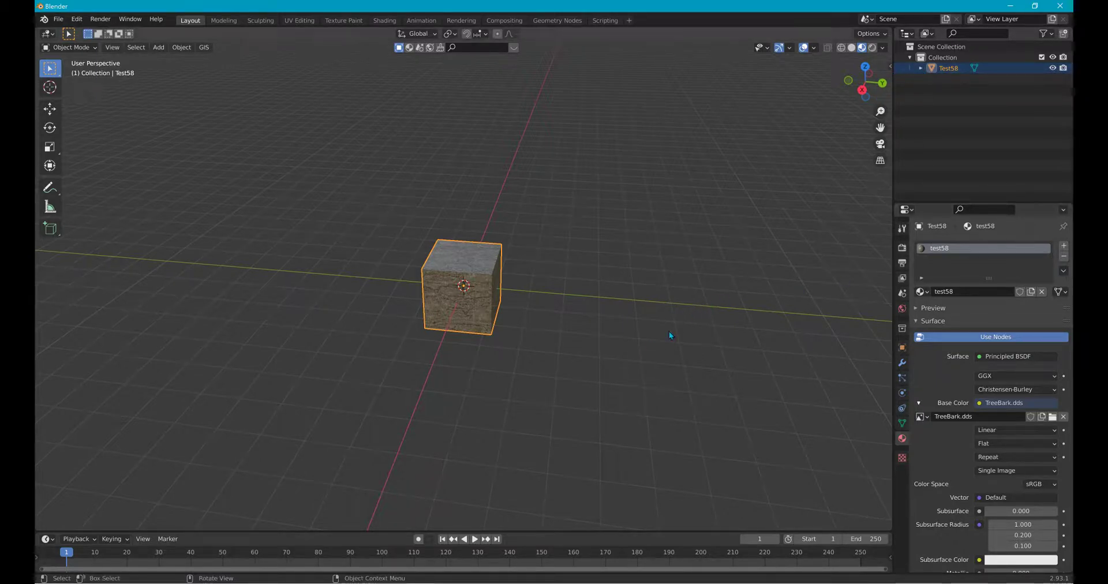
- Add two empties at the scene origin
click(158, 47)
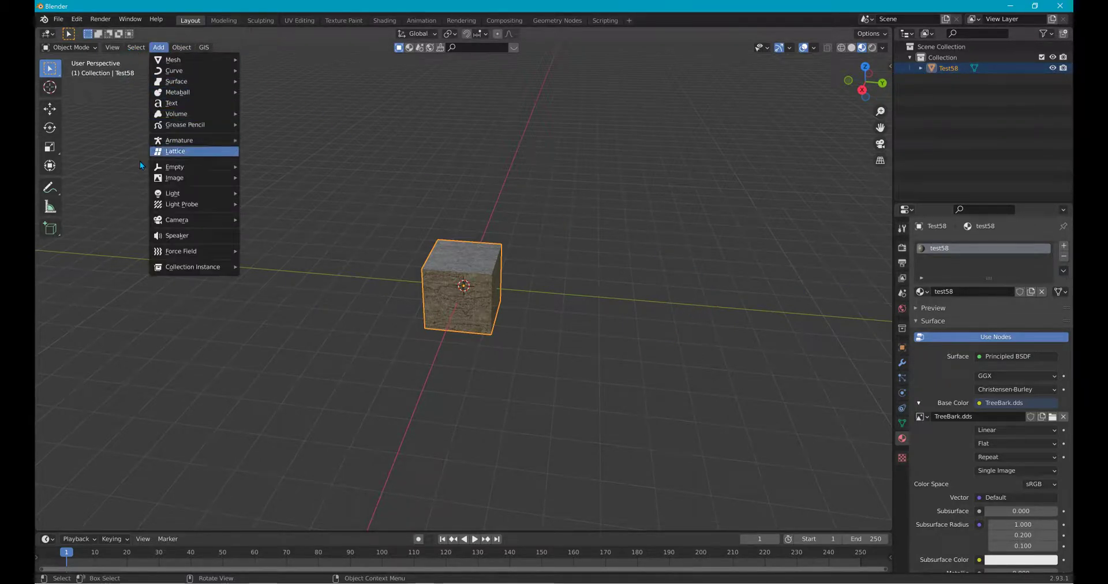
mouse_move(190, 151)
click(271, 167)
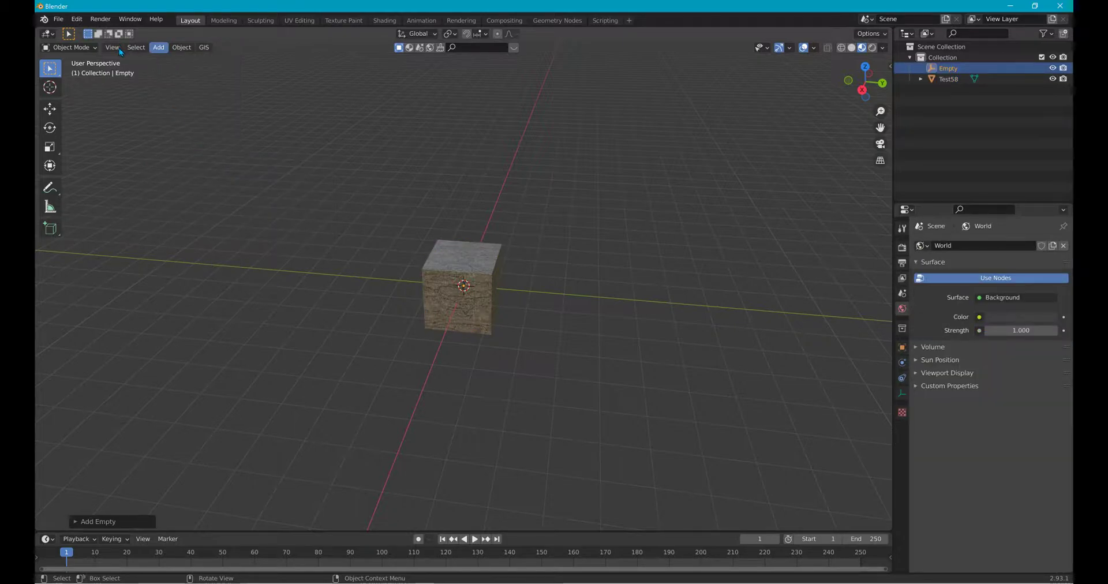
click(158, 48)
click(245, 167)
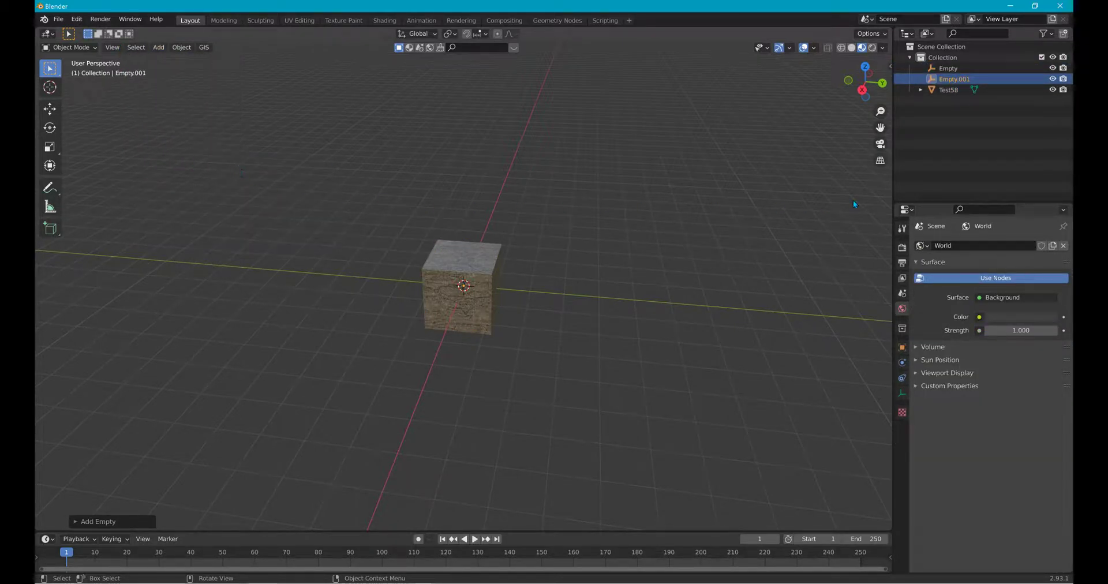
- Rename the first empty as base00 and the second as start01
double_click(940, 69)
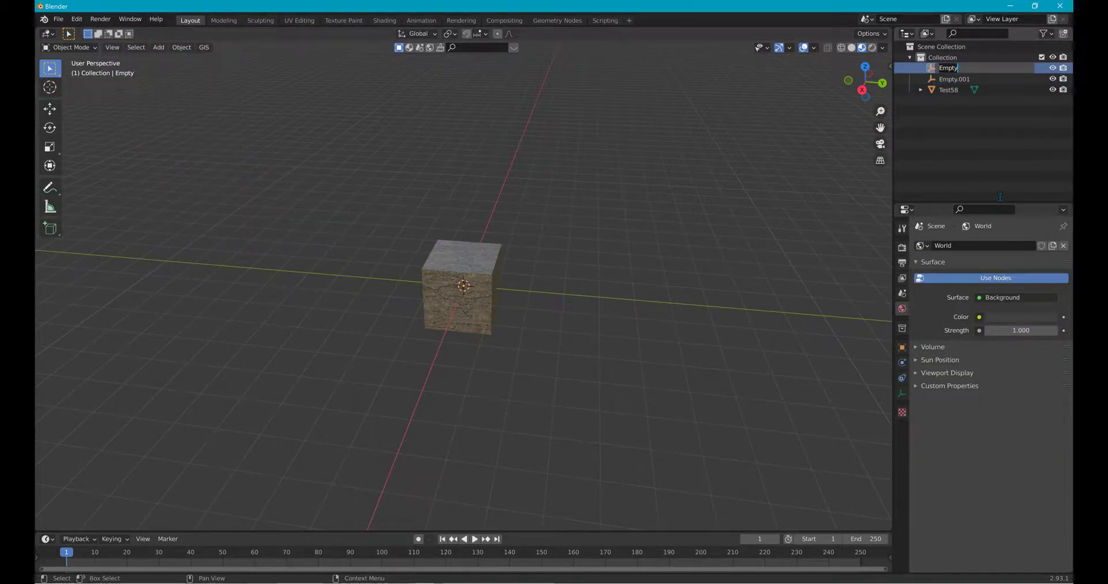
text(base00)
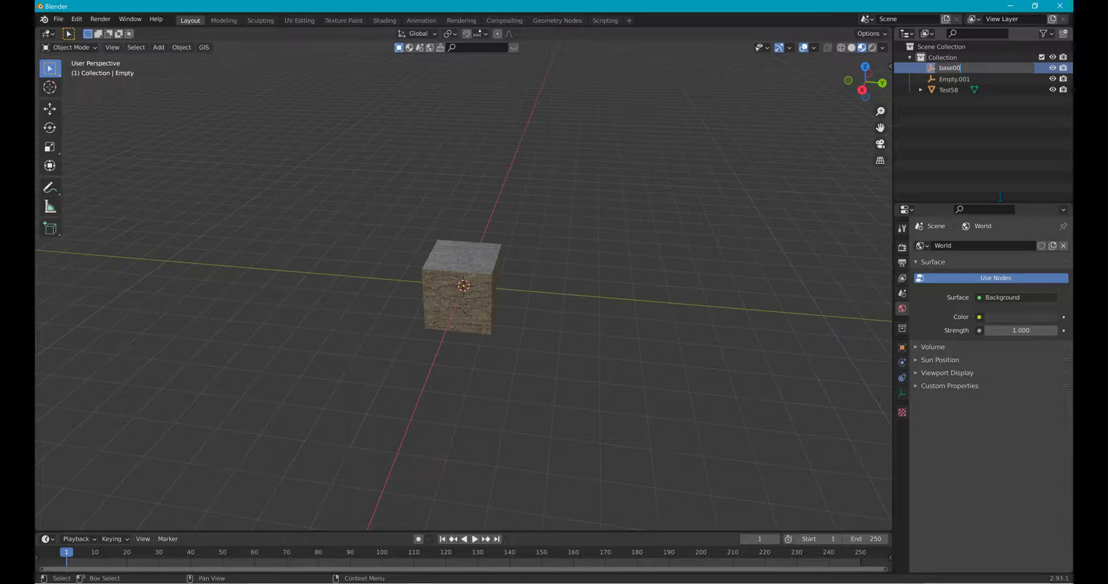
key(Return)
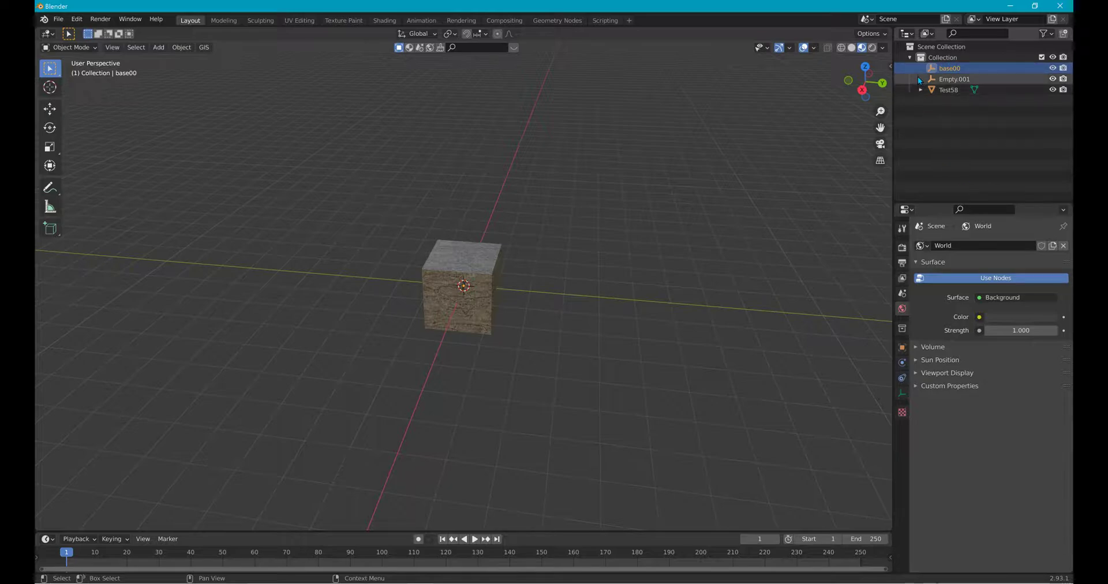
double_click(946, 79)
text(star)
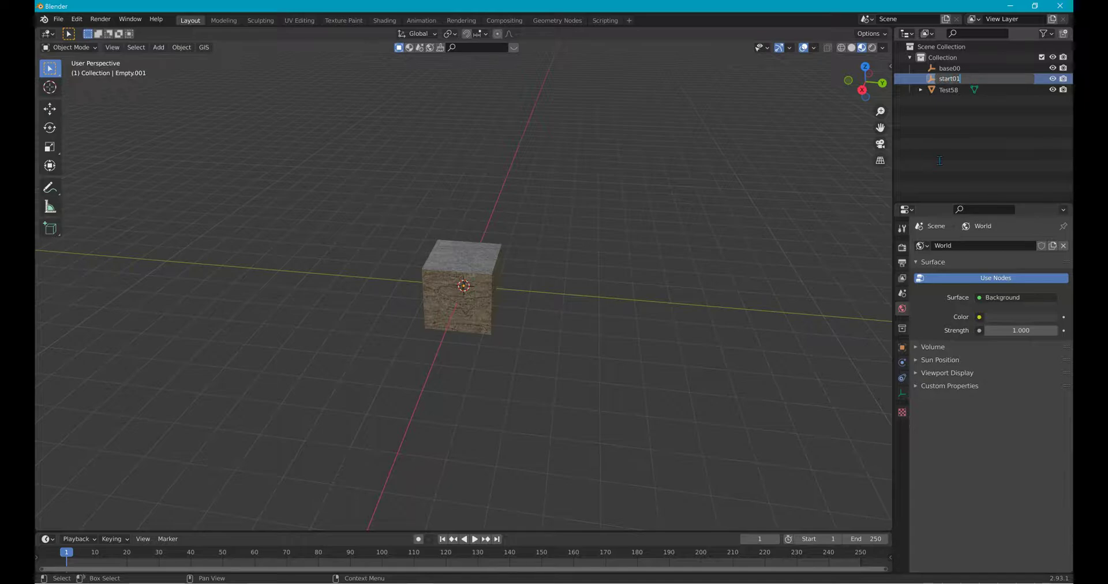
text(t01)
click(917, 75)
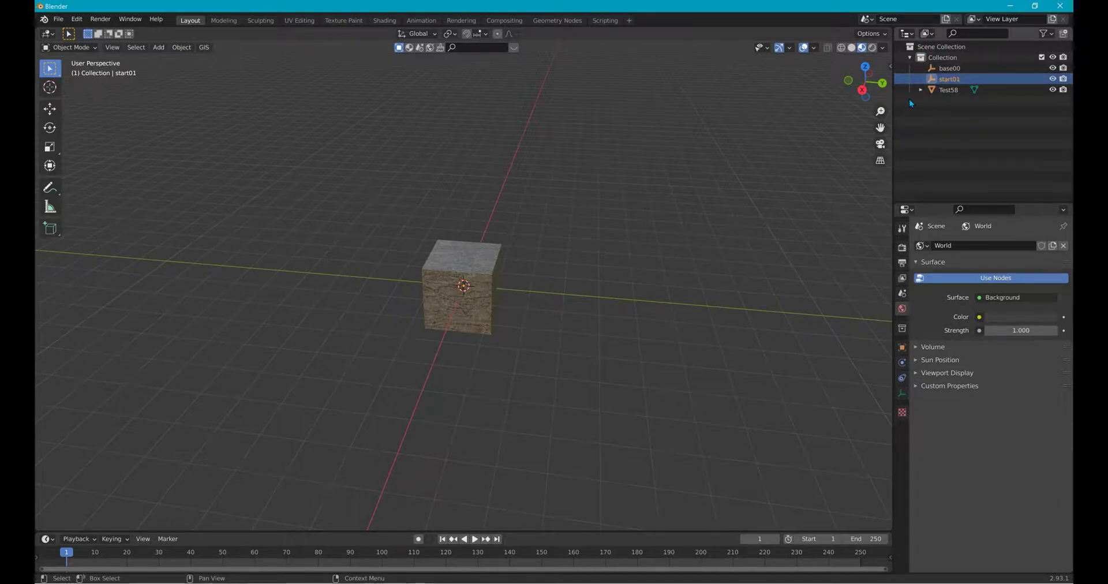
- Parent the start01 empty to base00, and parent the Test58 cube to start01
drag(759, 154, 635, 121)
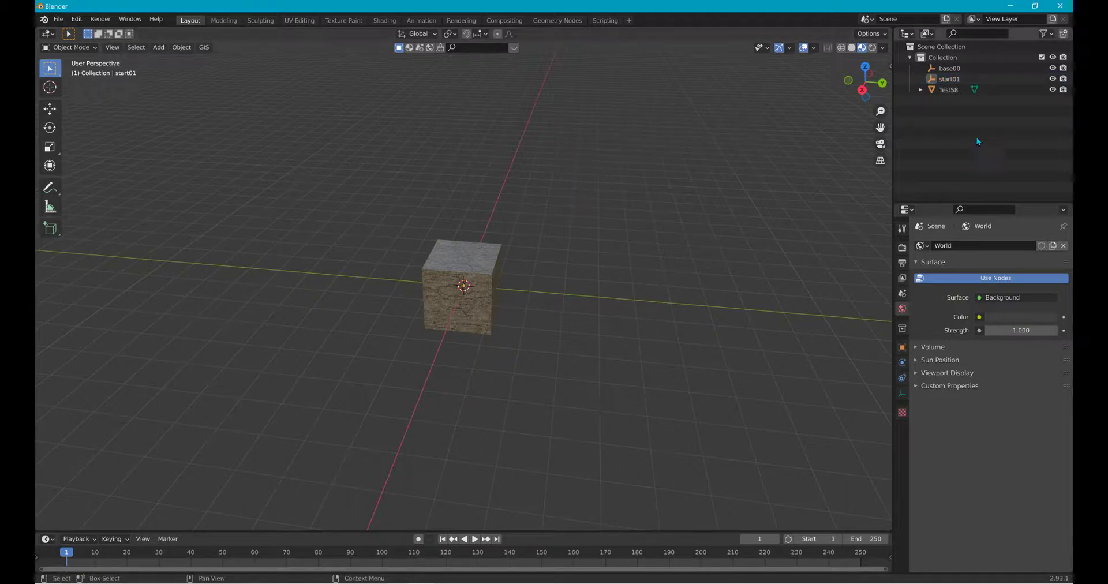
click(920, 83)
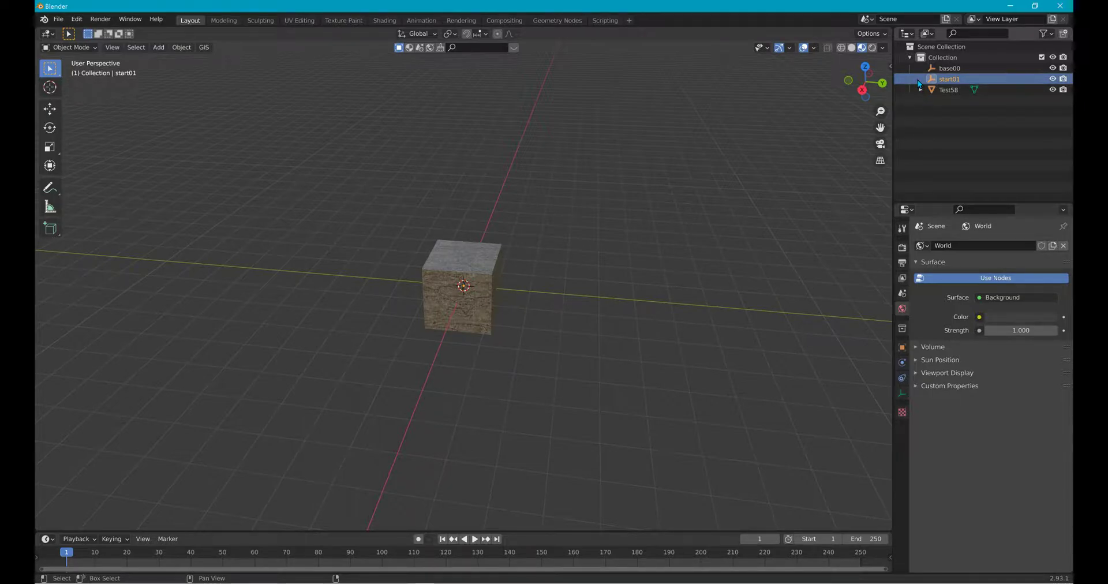
drag(919, 83, 923, 68)
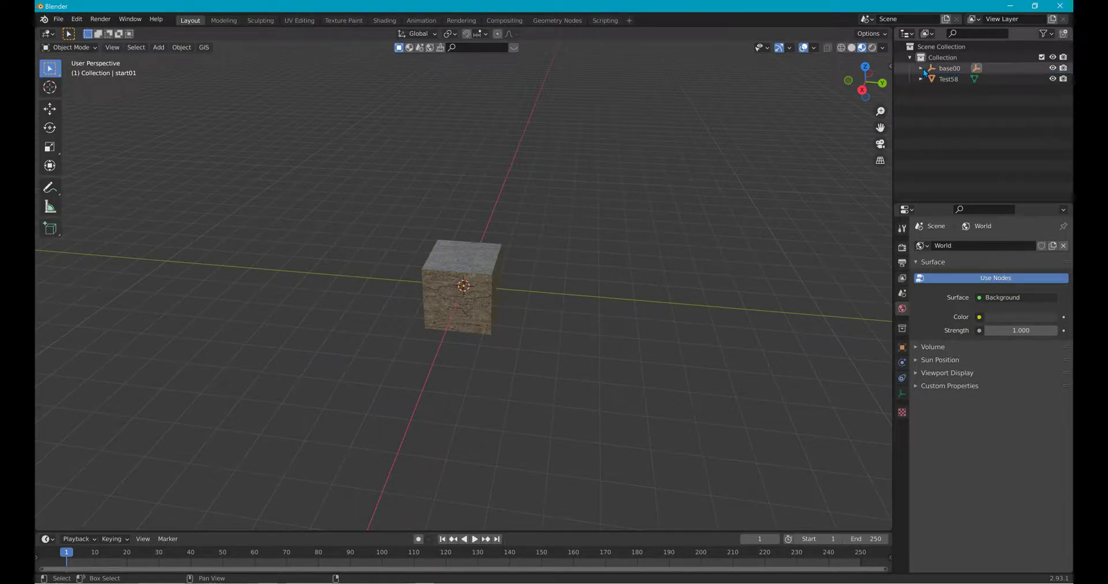
click(921, 68)
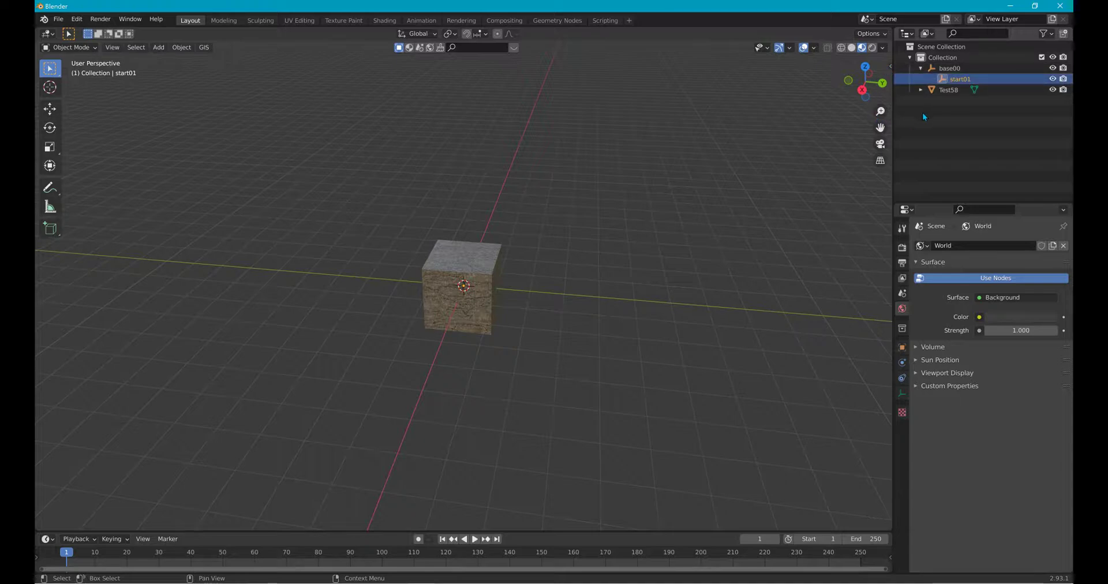
click(916, 91)
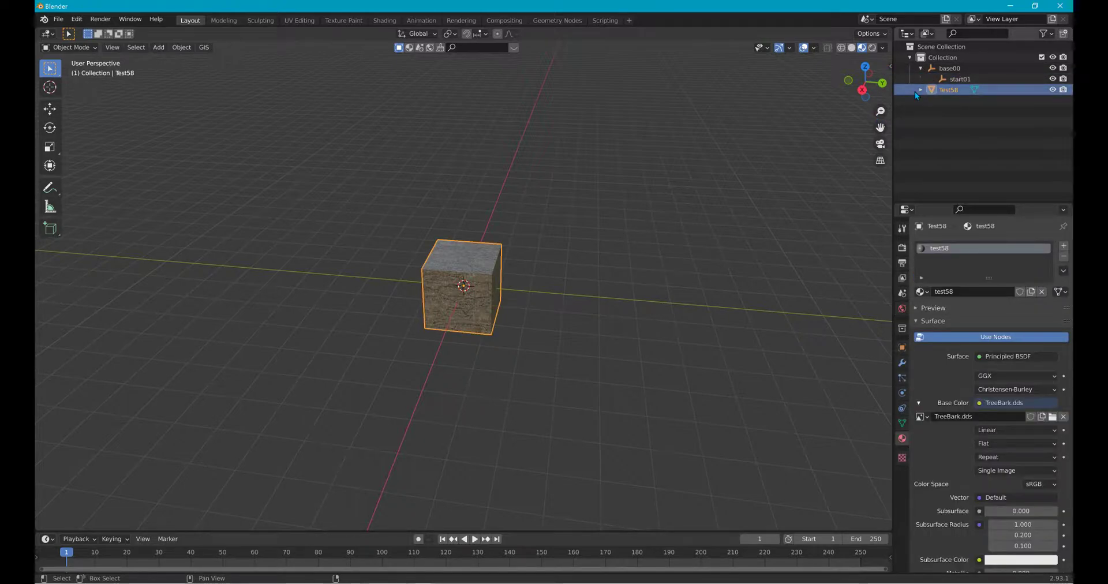
drag(915, 91, 927, 80)
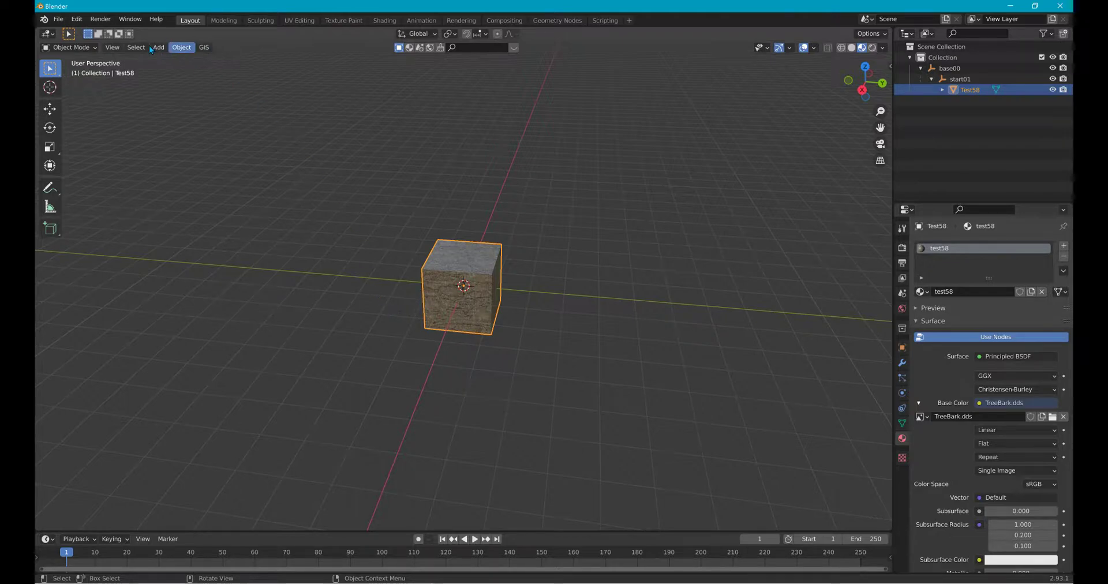
- Duplicate the Test58 cube in place under start01 and rename the copy as Colmesh-1
click(181, 47)
click(194, 130)
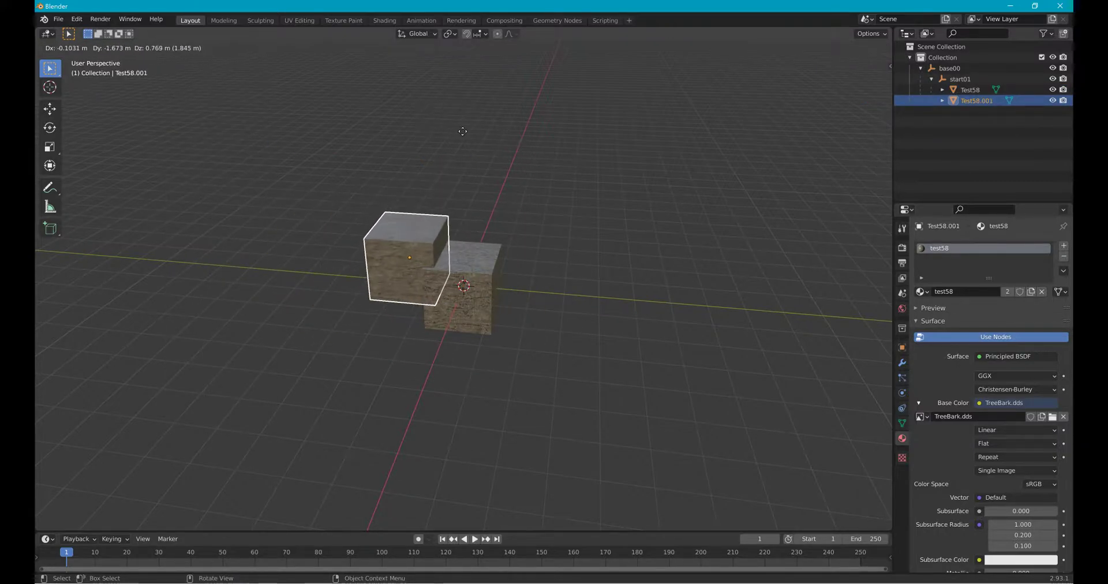
key(Escape)
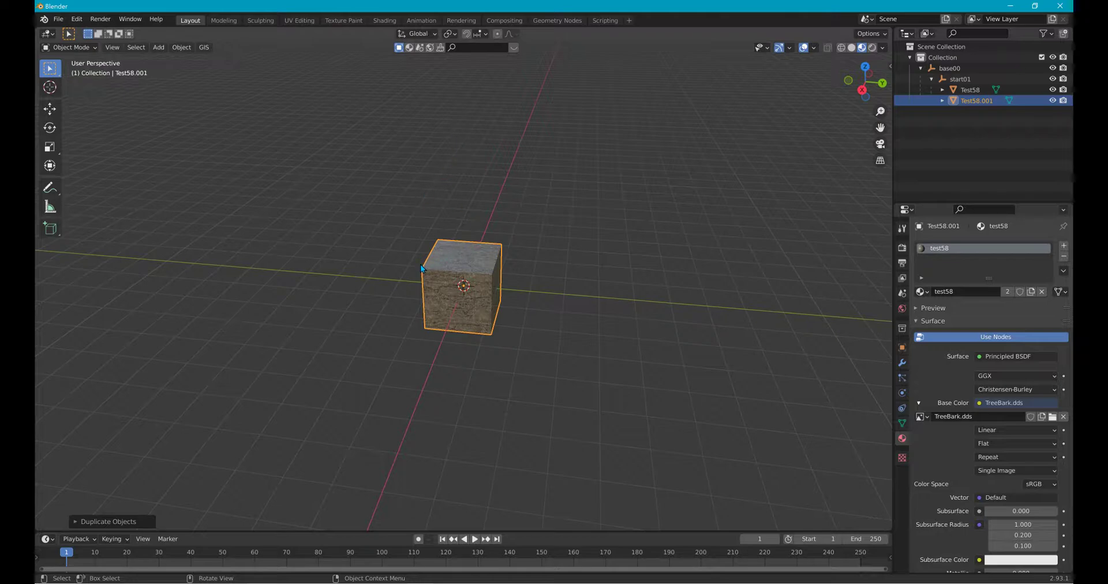
double_click(943, 103)
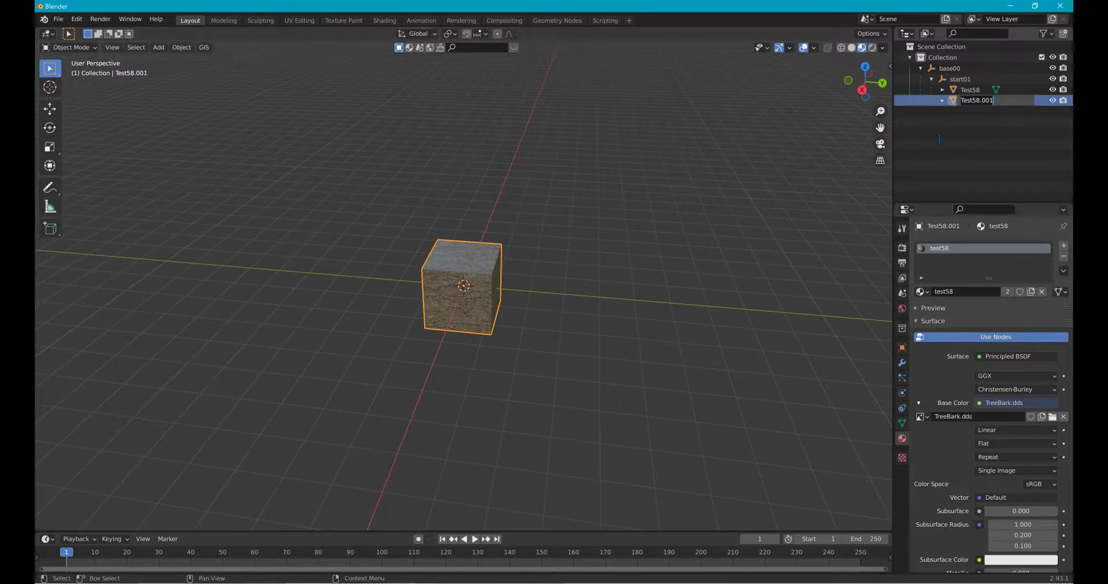
text(Colmesh-1)
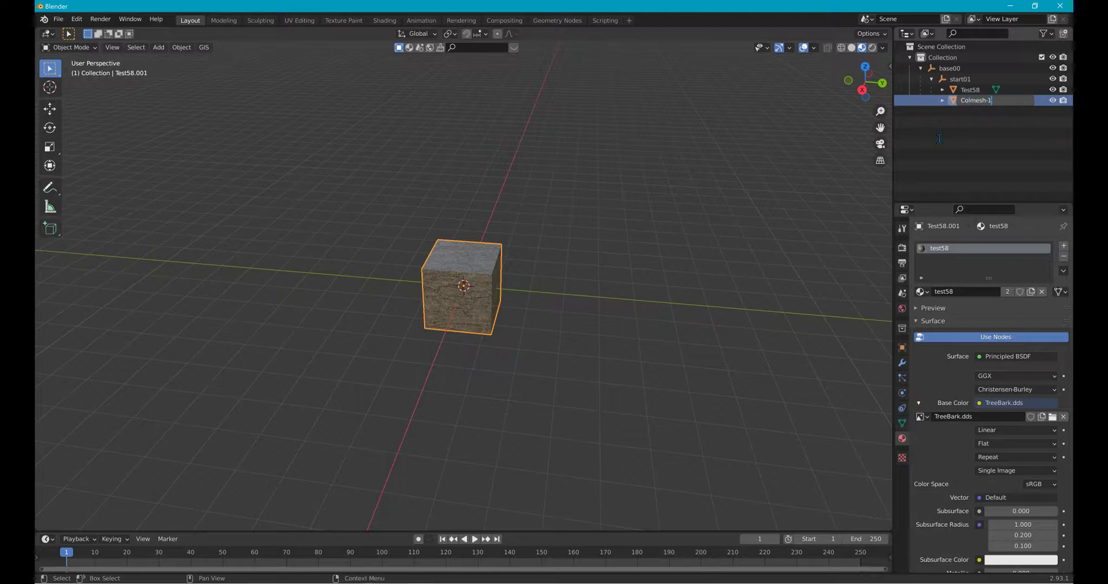
key(Return)
click(943, 92)
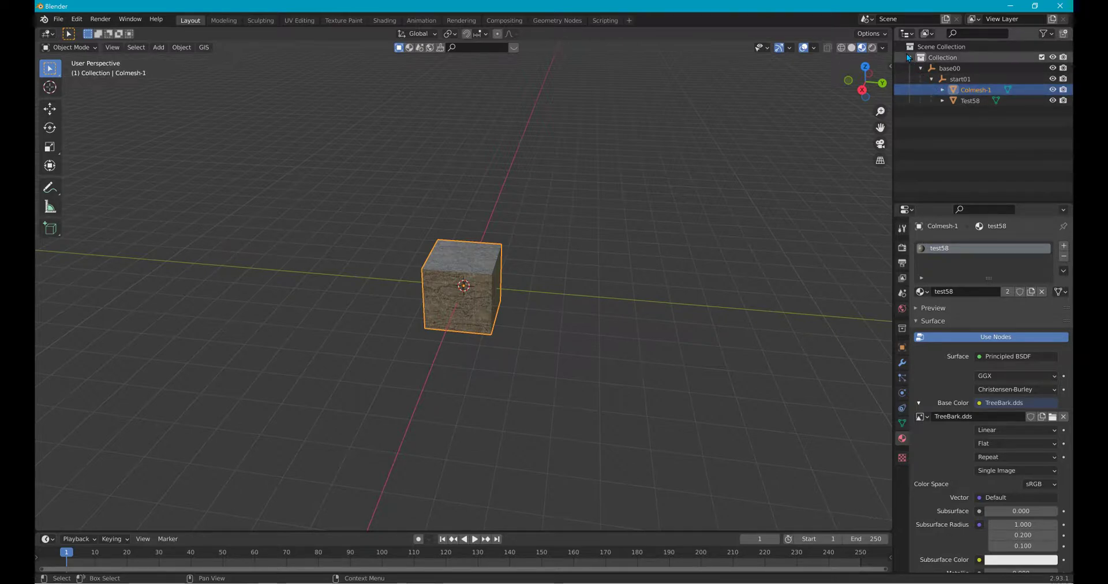
- Start a Collada export of the scene and choose the Ukrain level's art\shapes\misc folder as the destination
click(908, 101)
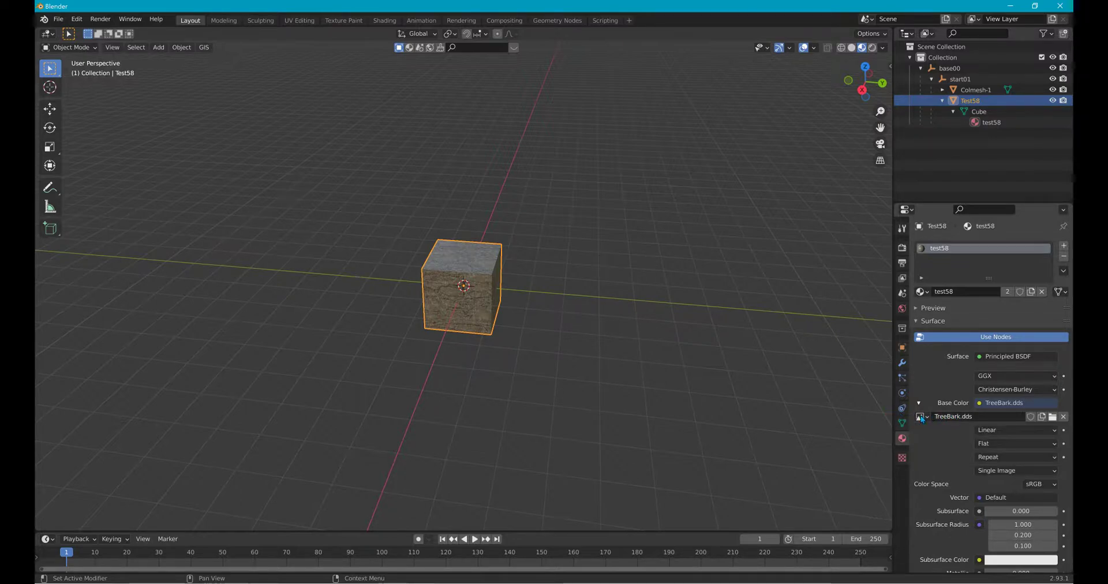
click(59, 19)
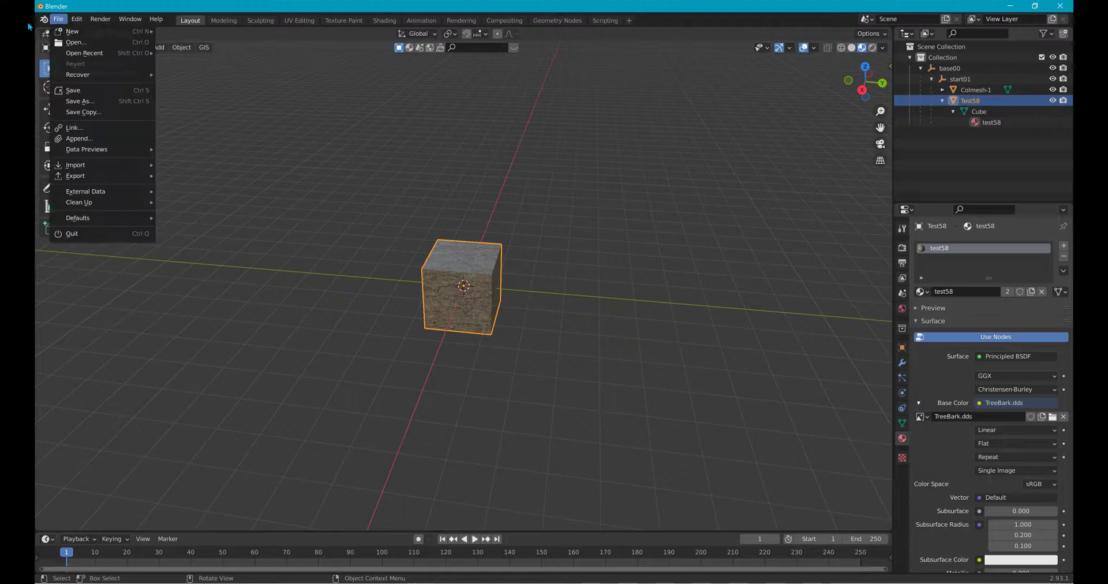
mouse_move(114, 176)
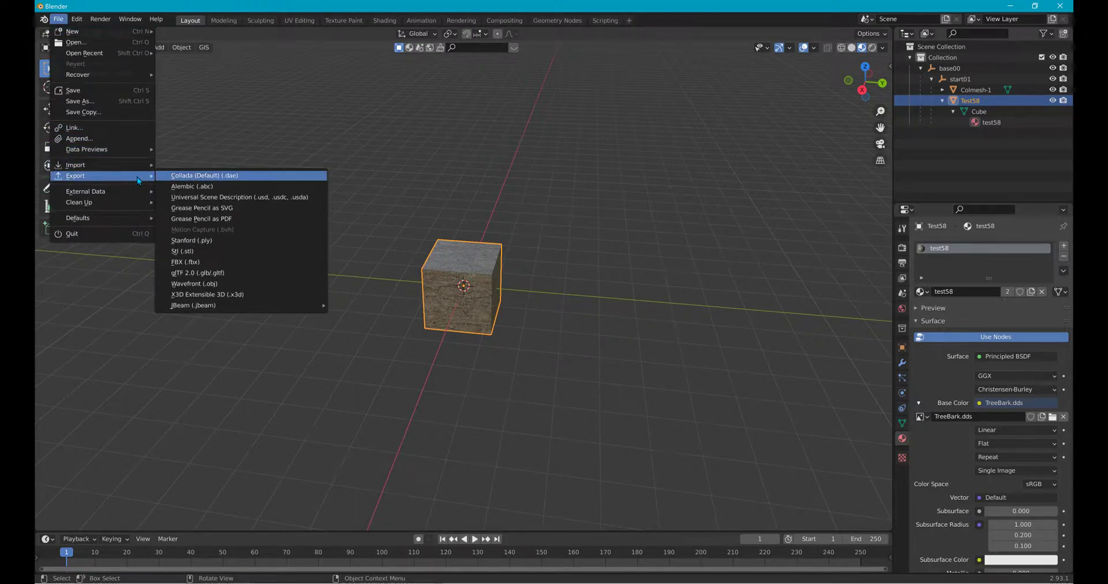
click(174, 175)
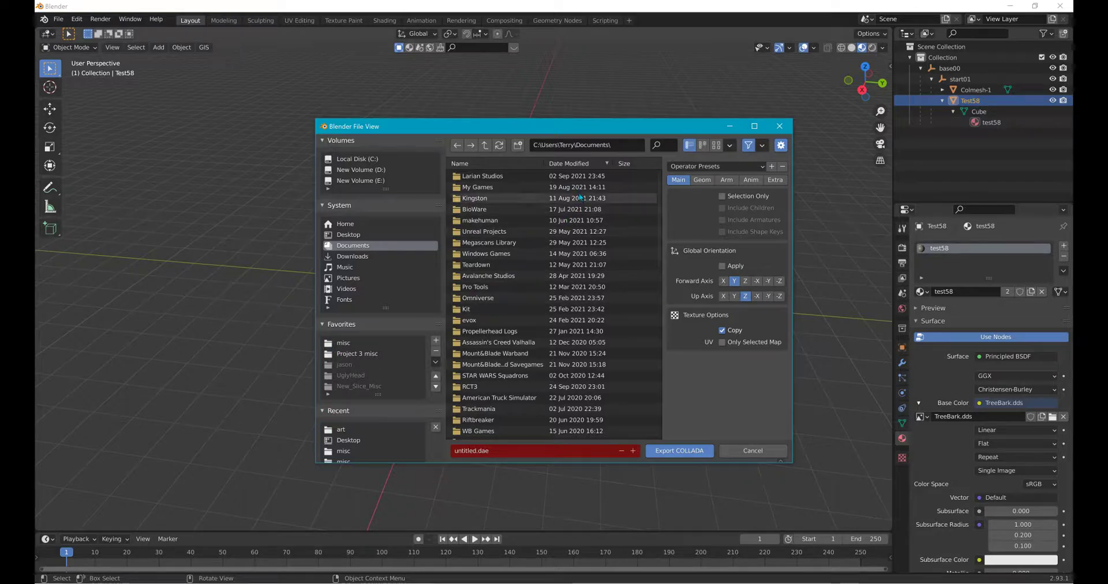
click(312, 344)
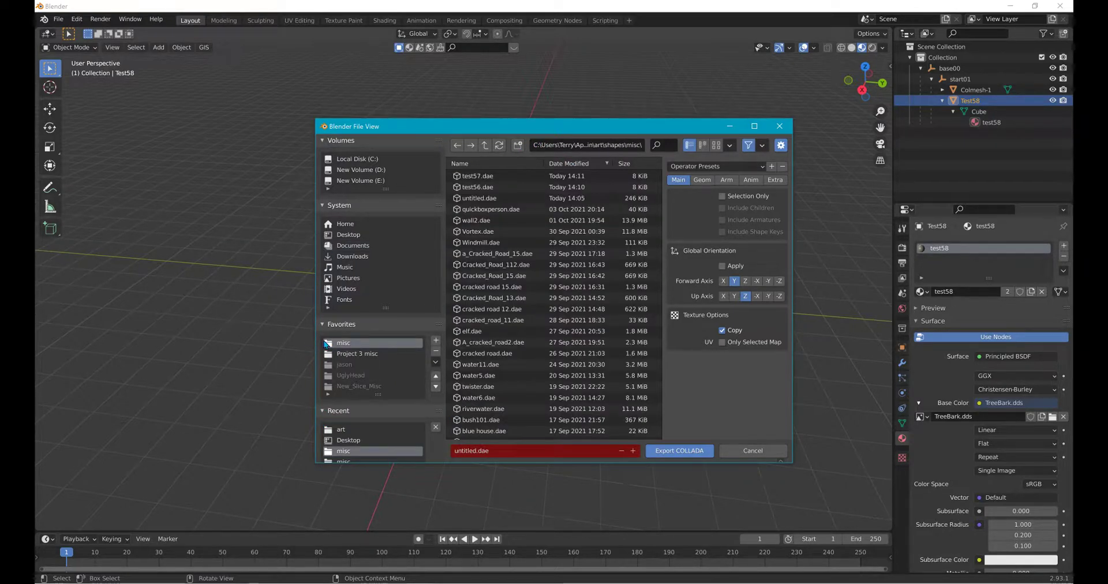
click(538, 147)
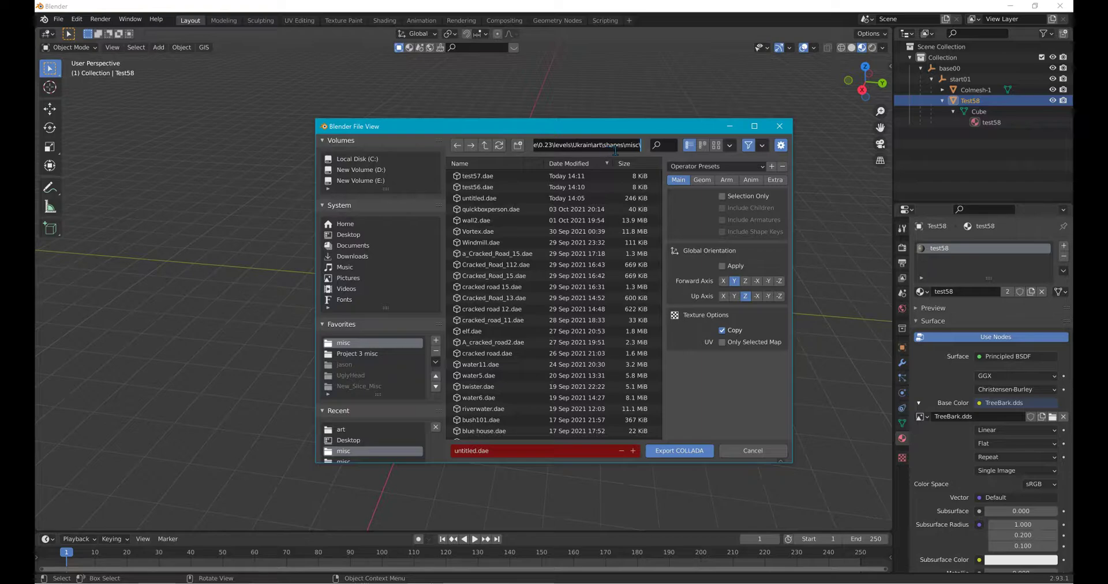
- Name the export file Test59 and export the Collada file
click(481, 456)
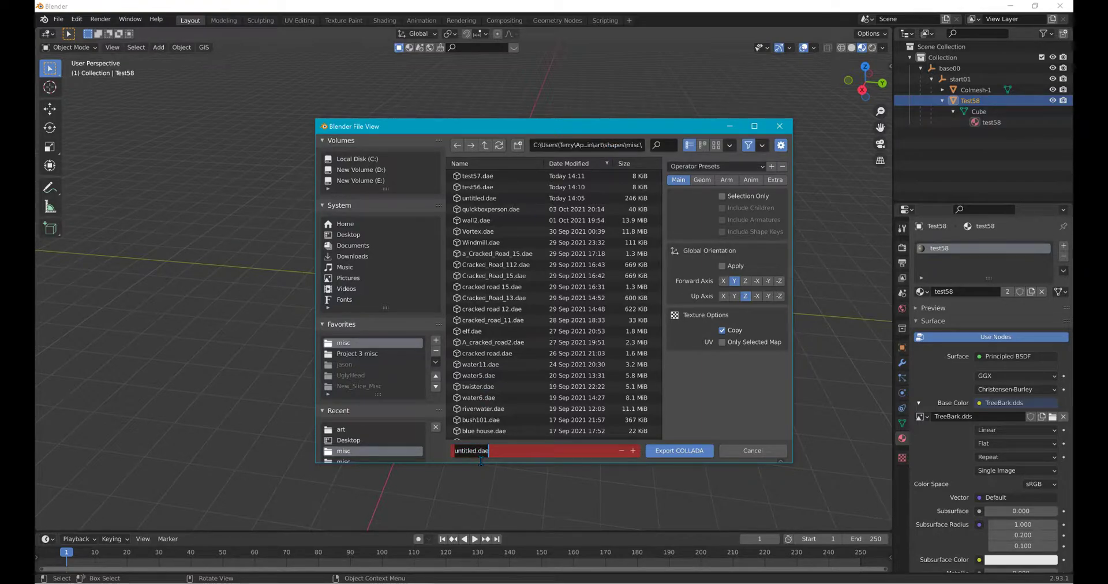
text(Test59)
click(646, 454)
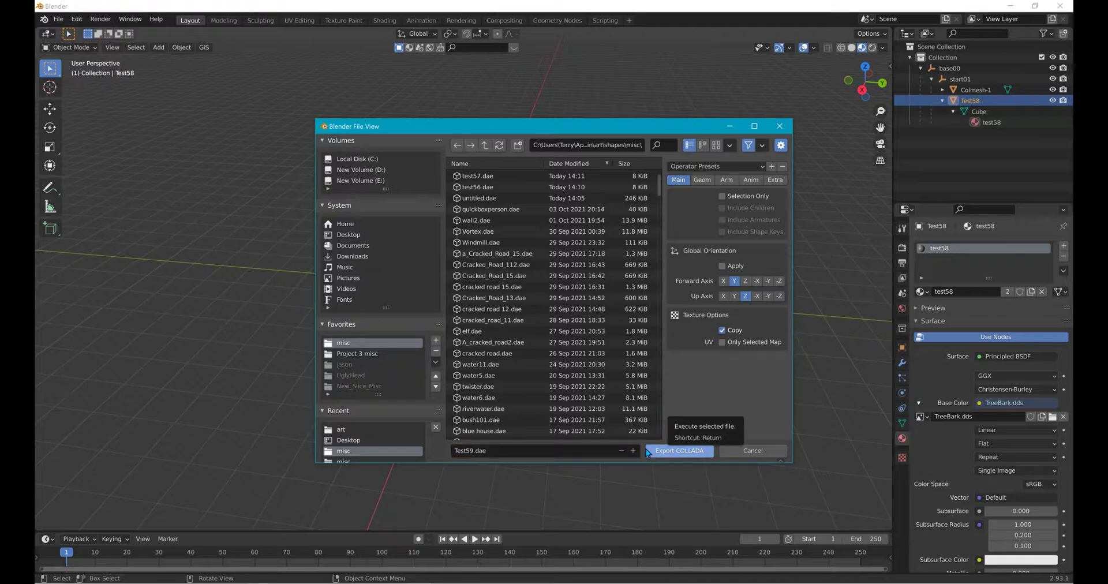
click(649, 452)
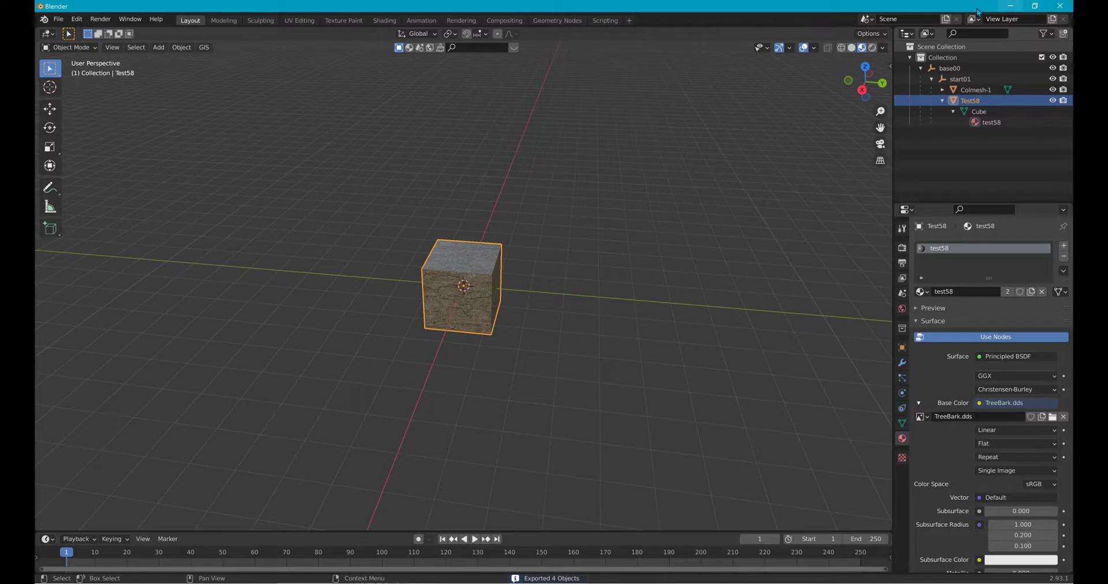
- Switch to BeamNG.drive and open the Freeroam level selection
click(1008, 5)
click(394, 573)
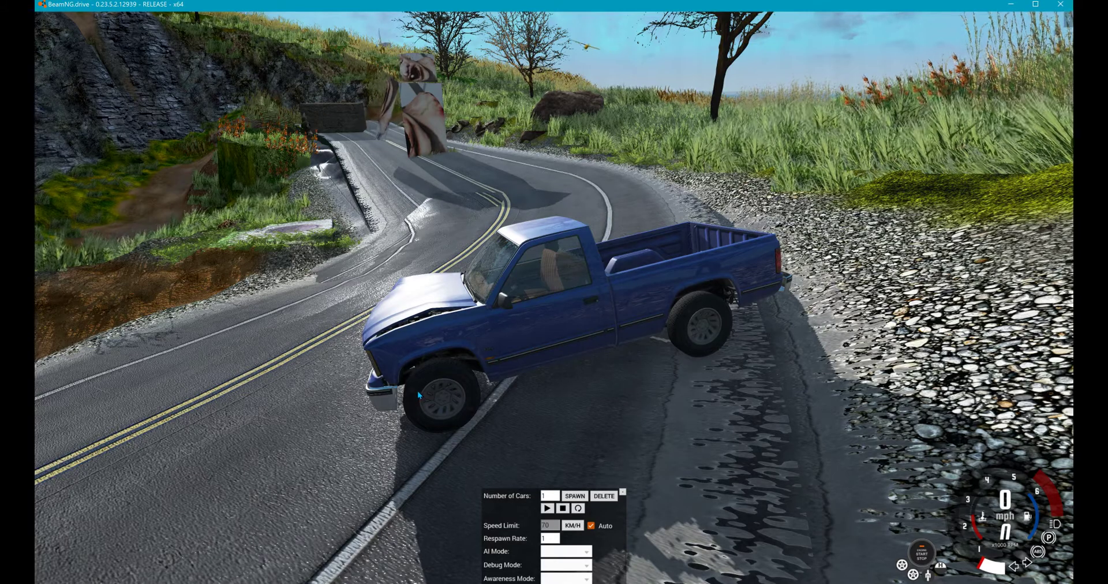
key(e)
click(42, 574)
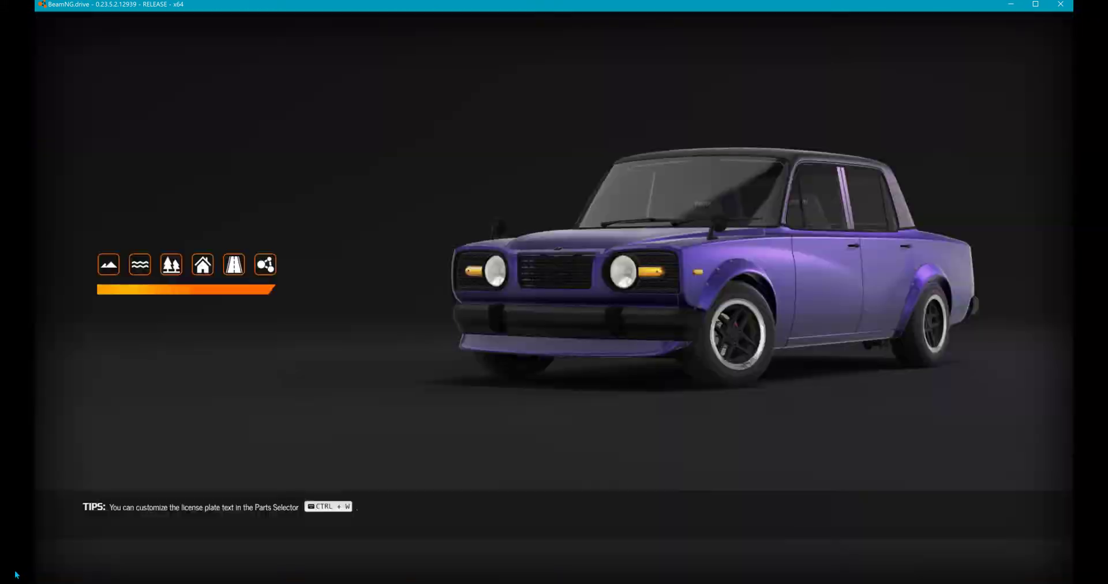
click(573, 340)
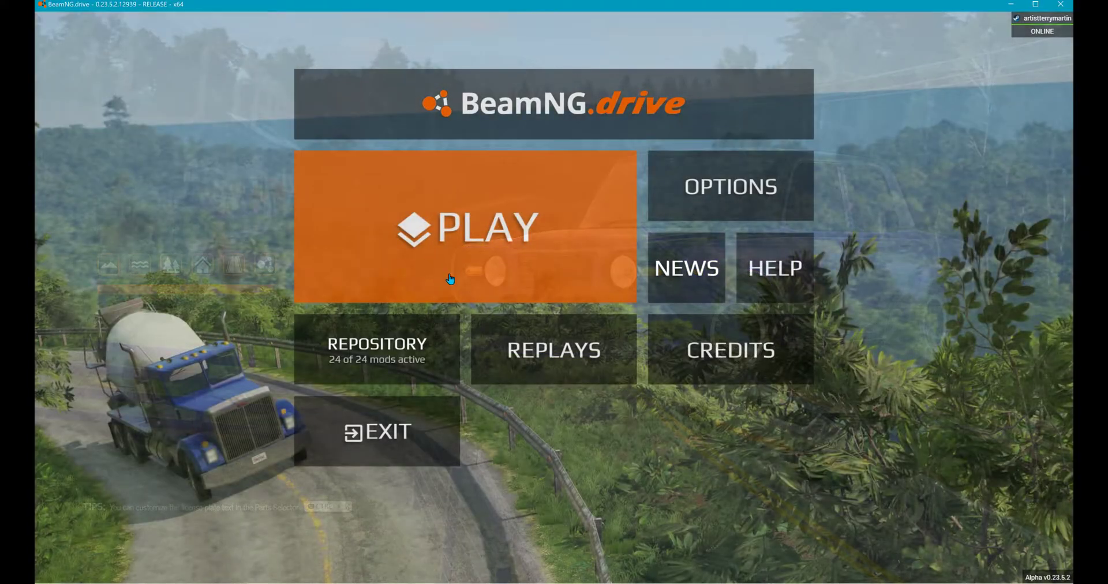
click(450, 277)
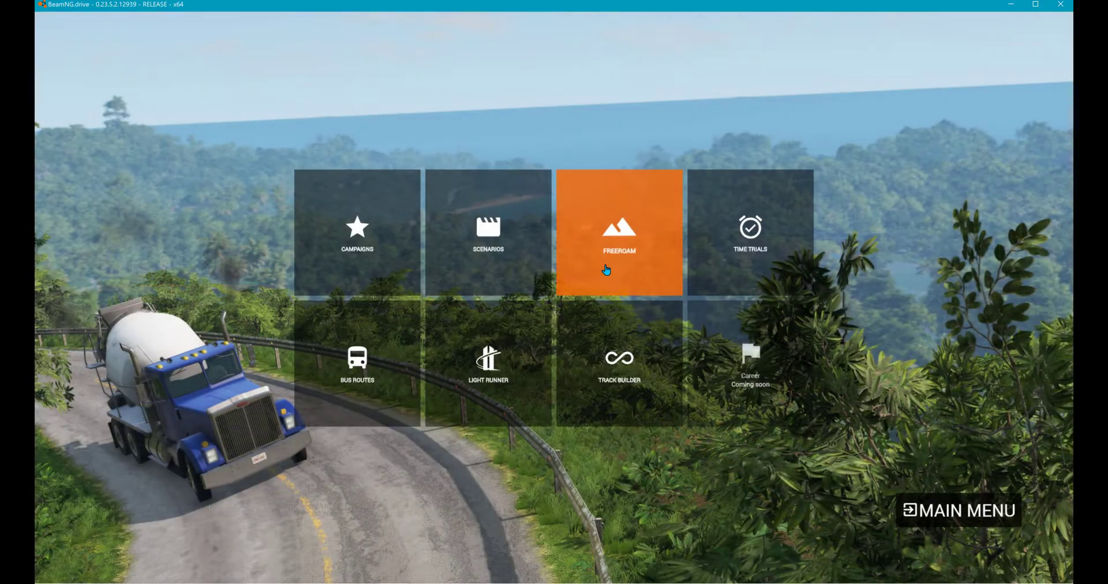
click(606, 269)
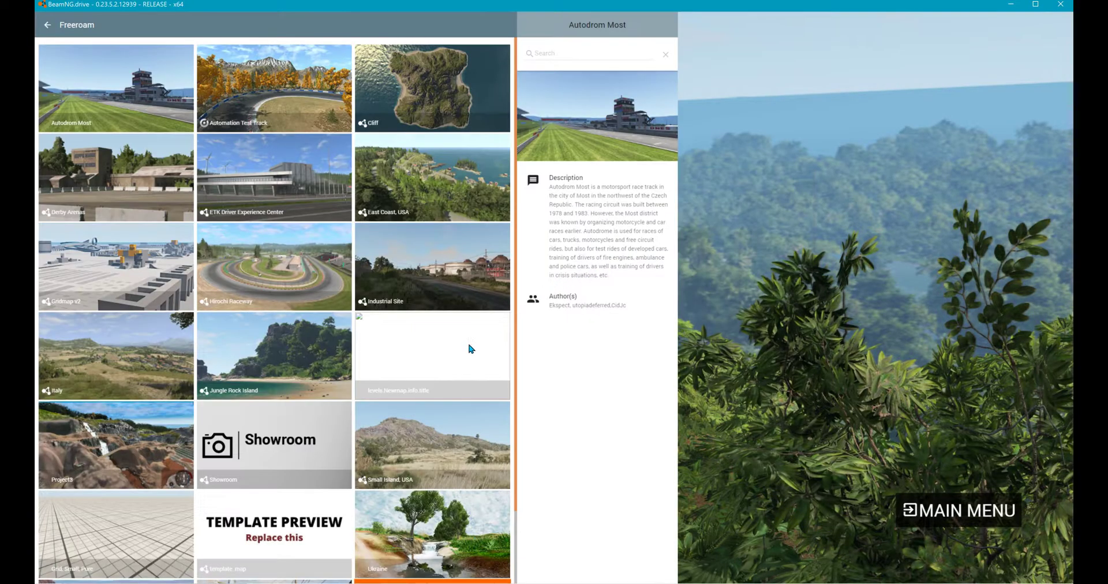
- Load the Ukraine level at the Snake_Spine spawn point
click(390, 511)
click(390, 511)
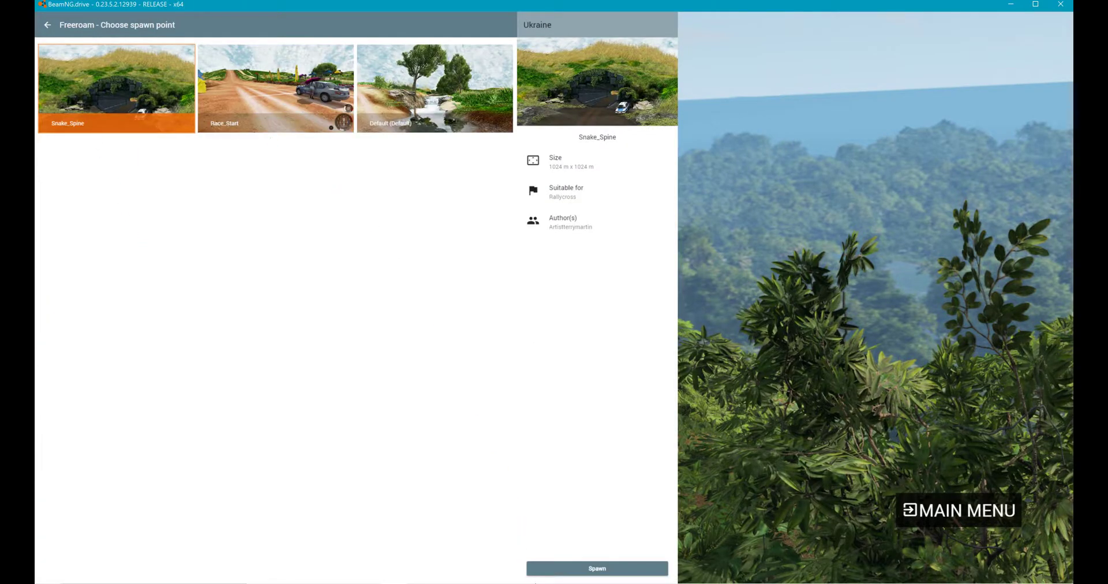
click(560, 571)
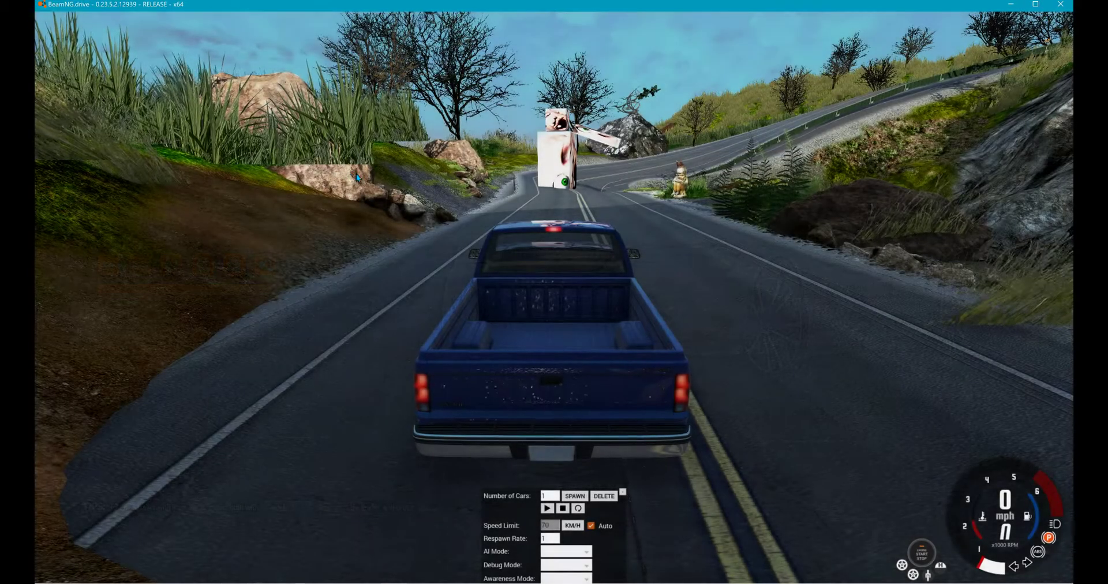
- Change to the free camera ahead of the truck on the road and open the world editor
right_drag(355, 174, 474, 175)
key(shift+c)
key(w)
key(w)
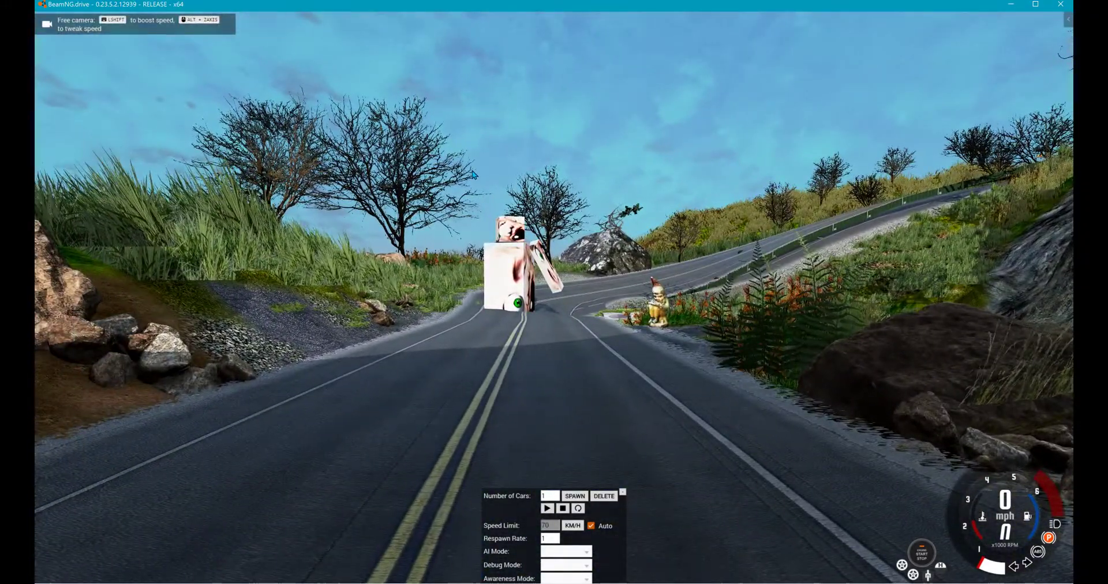
key(F11)
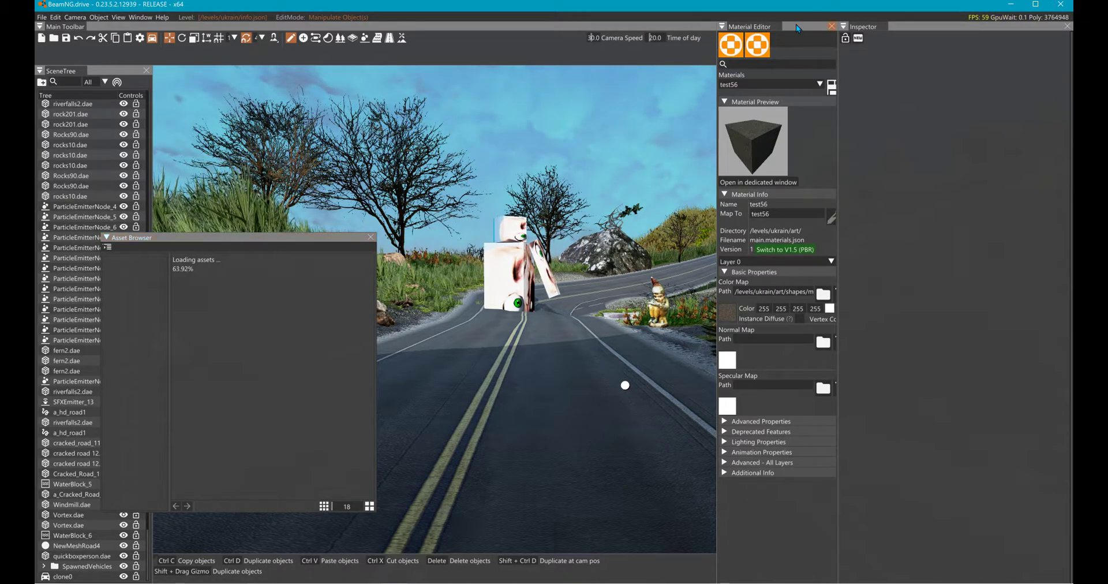
- Close the Material Editor and open it again
click(832, 26)
click(140, 17)
mouse_move(129, 79)
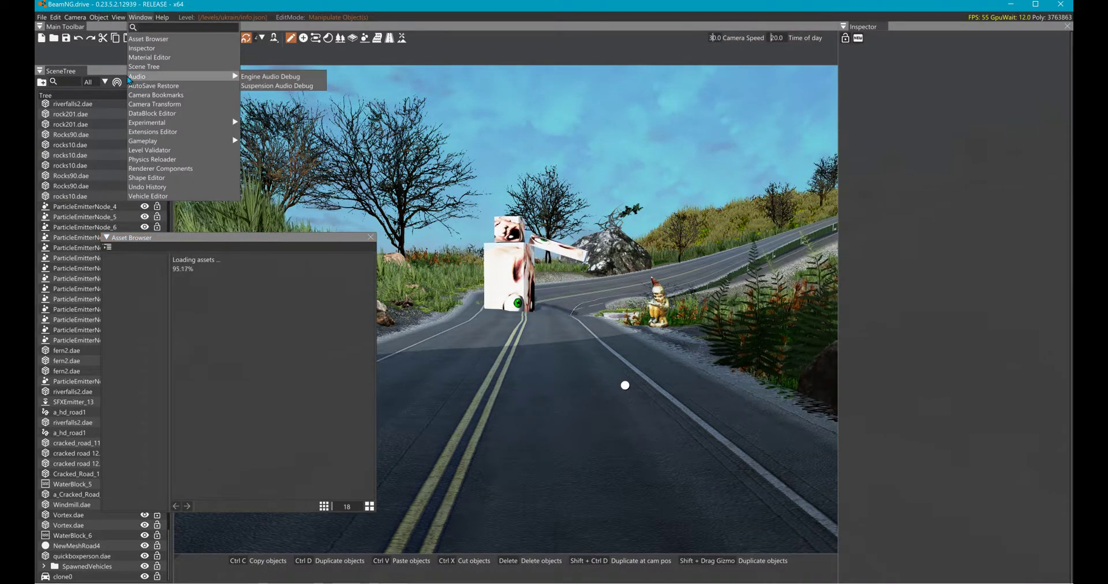
click(149, 57)
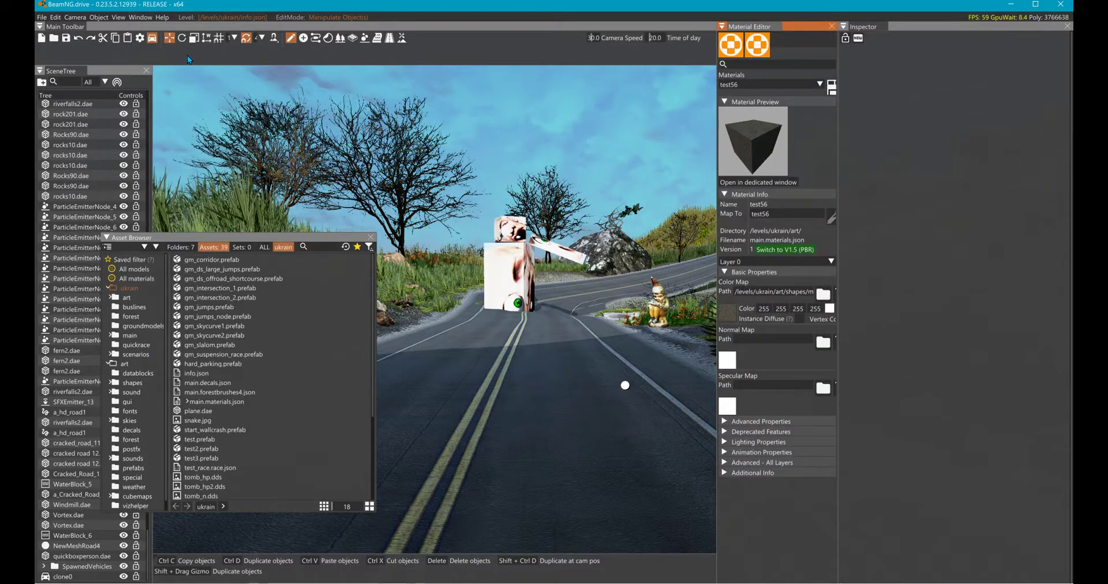
- Create a new material named test58, matching the cube's material name in Blender, in /levels/ukrain/art/main.materials.json
click(731, 45)
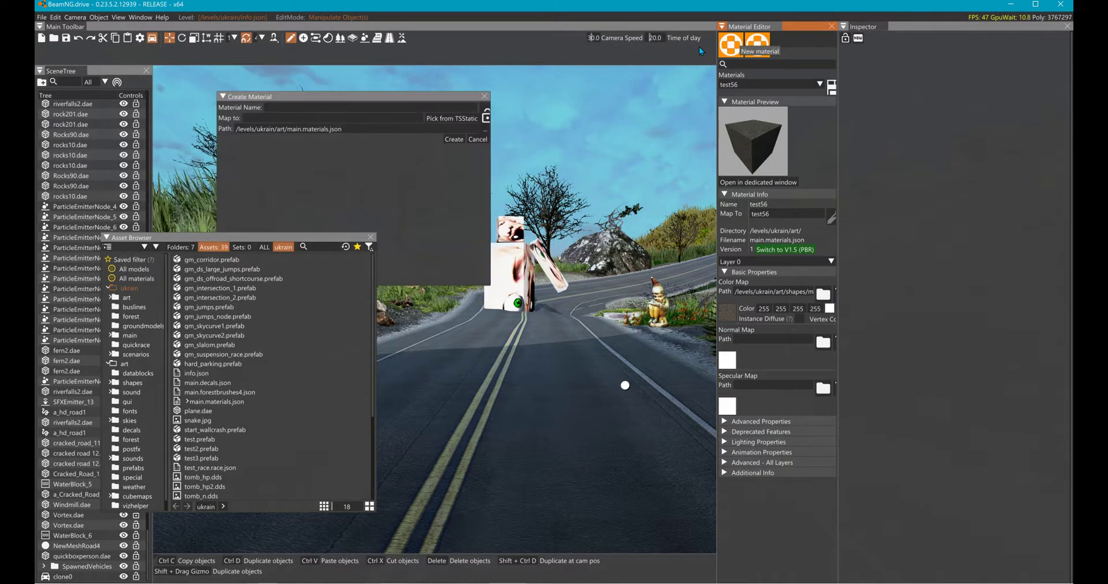
click(305, 109)
key(alt+Tab)
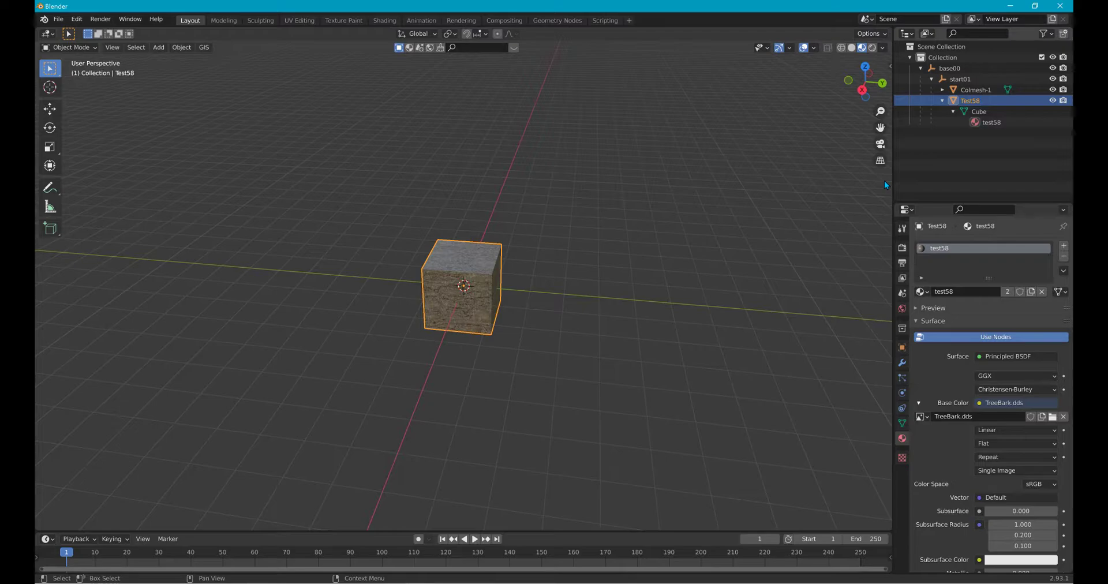
key(alt+Tab)
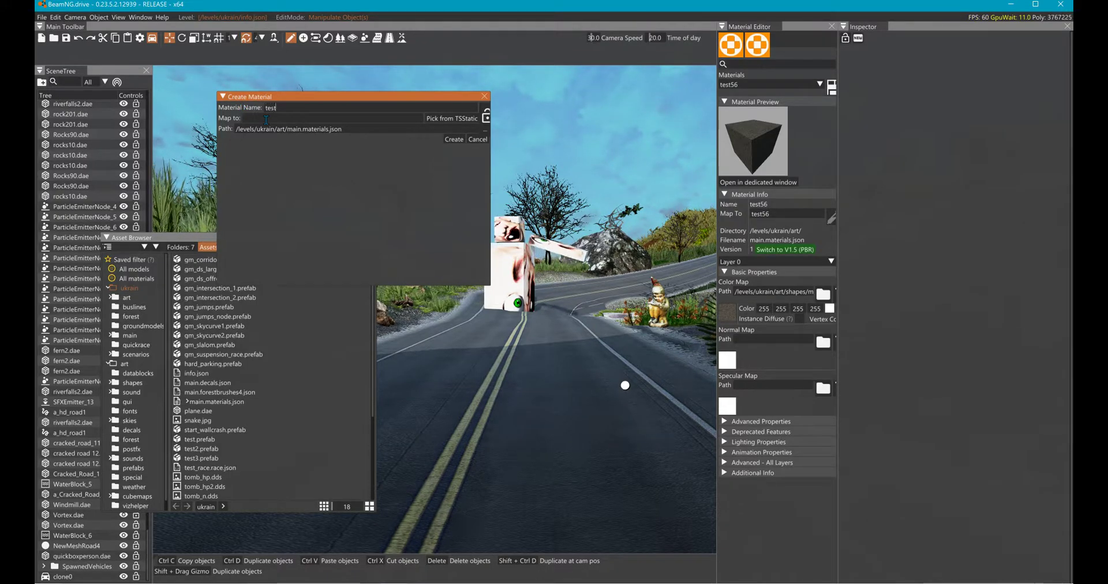
text(58)
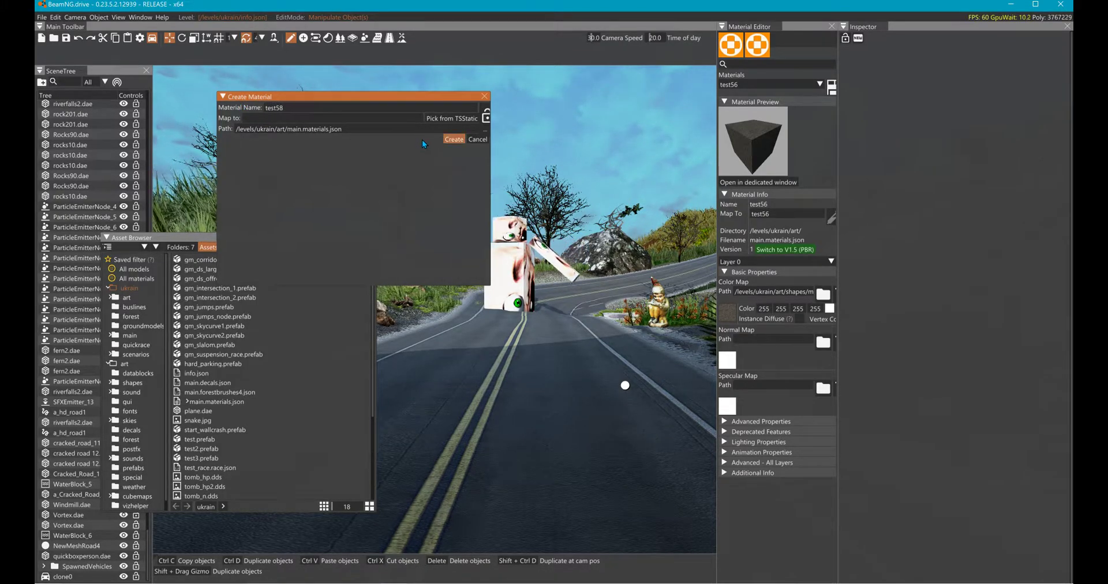
click(454, 139)
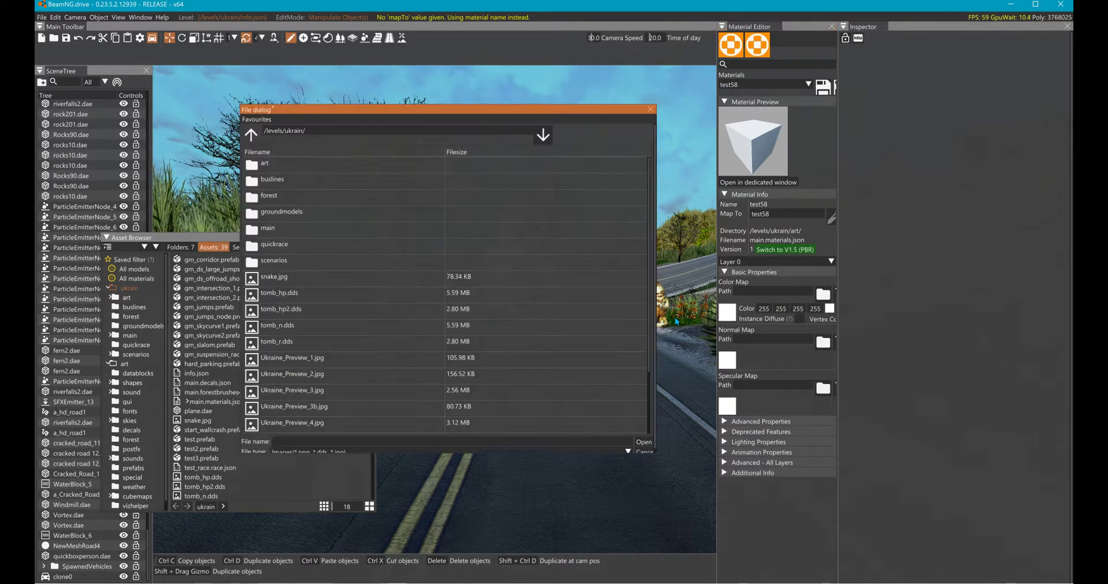
- Assign TreeBark.dds from /levels/ukrain/art/shapes/misc/ as the test58 material's color map
key(alt+Tab)
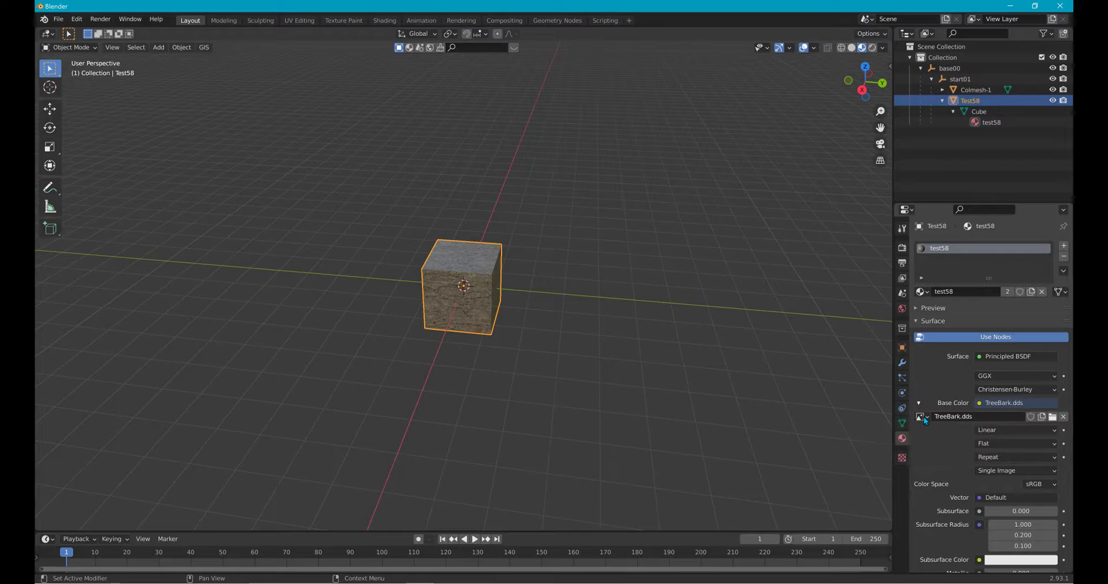
key(alt+Tab)
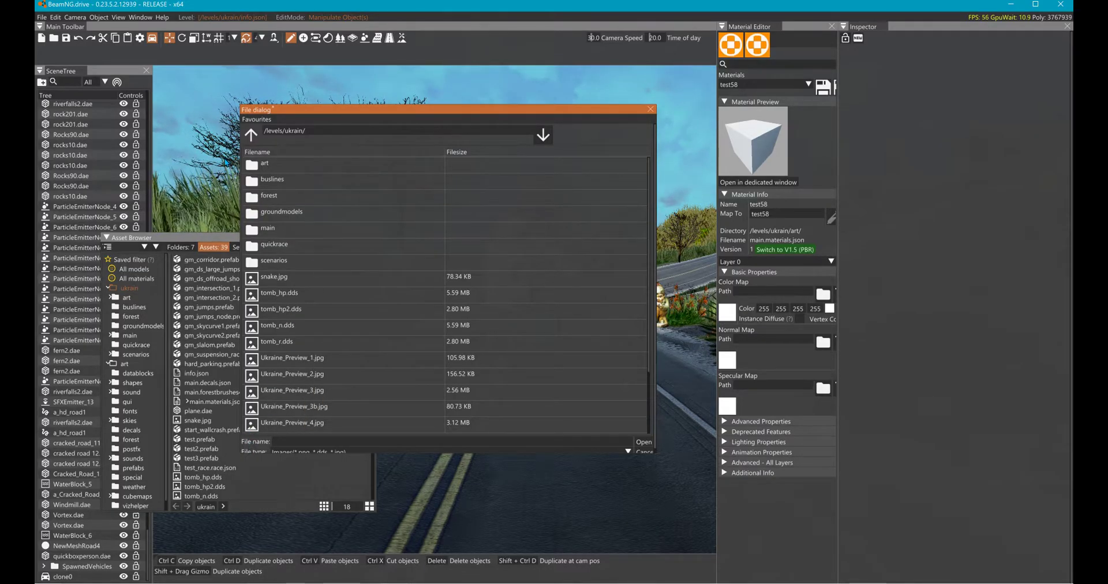
double_click(250, 164)
double_click(248, 209)
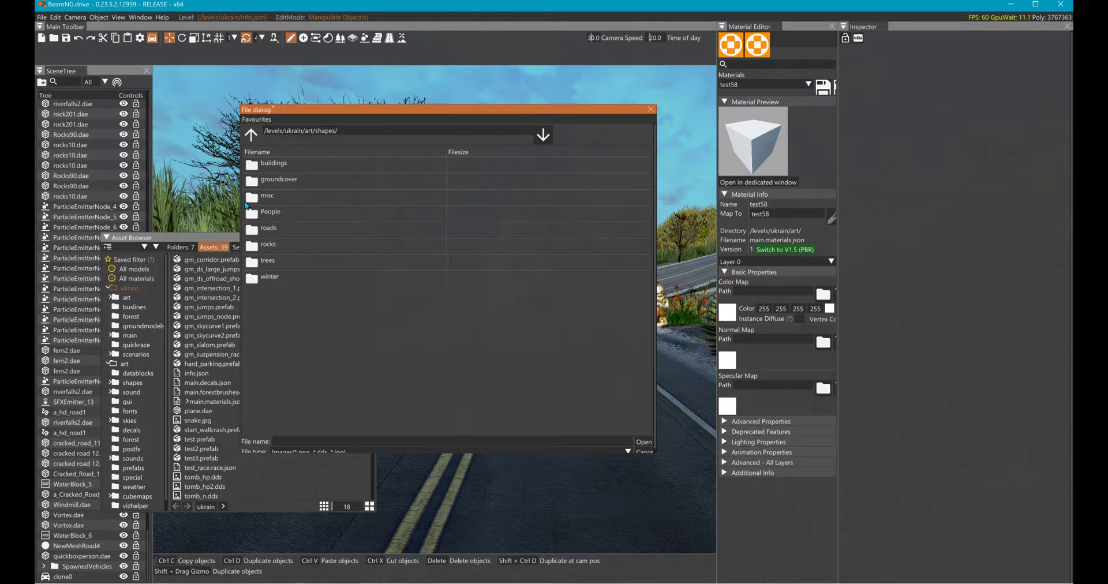
double_click(245, 199)
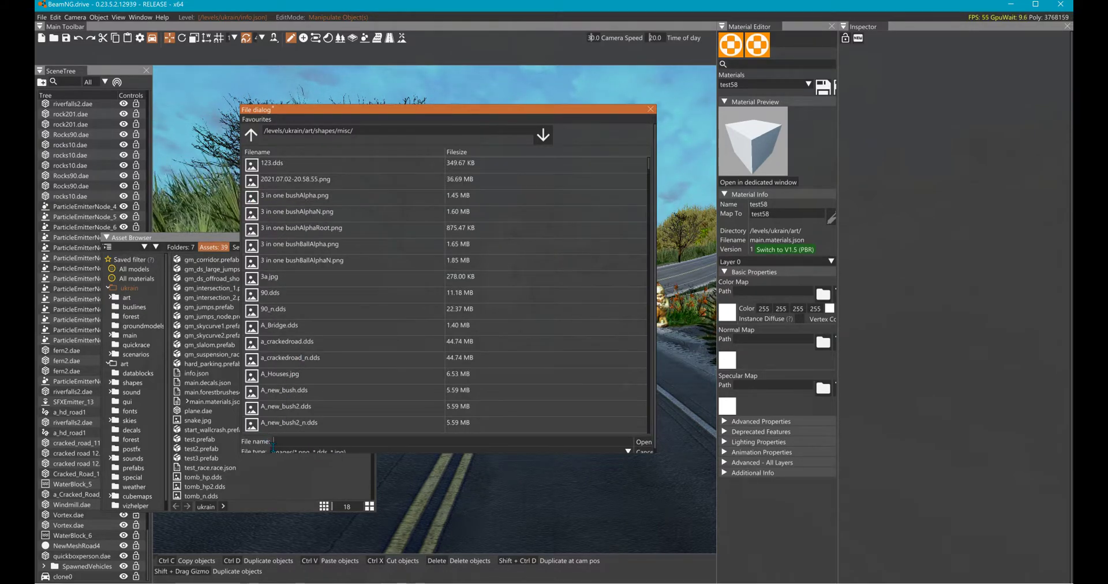
click(273, 442)
text(Tr)
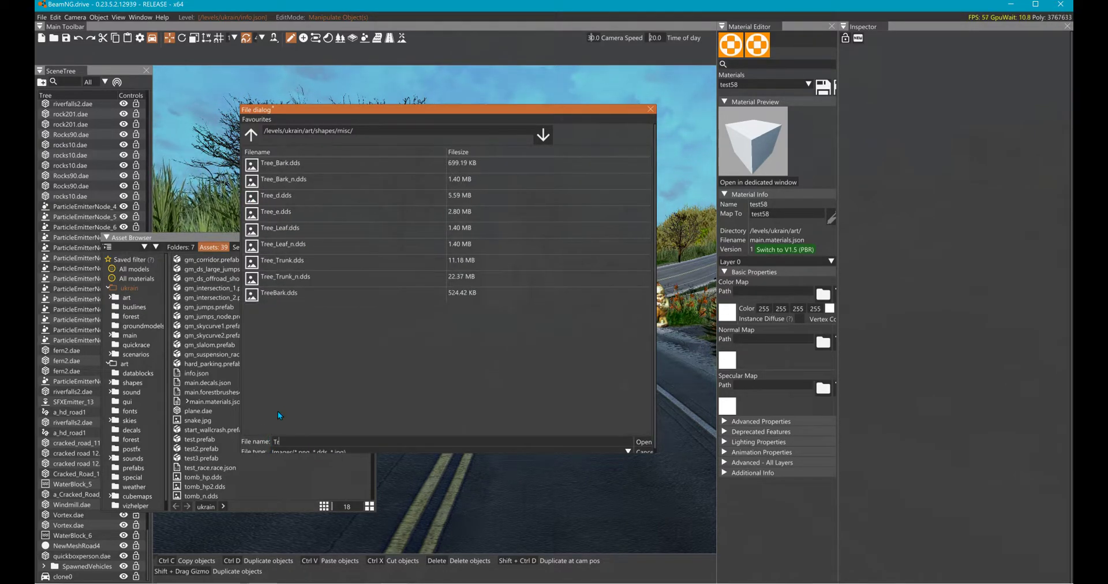
click(243, 295)
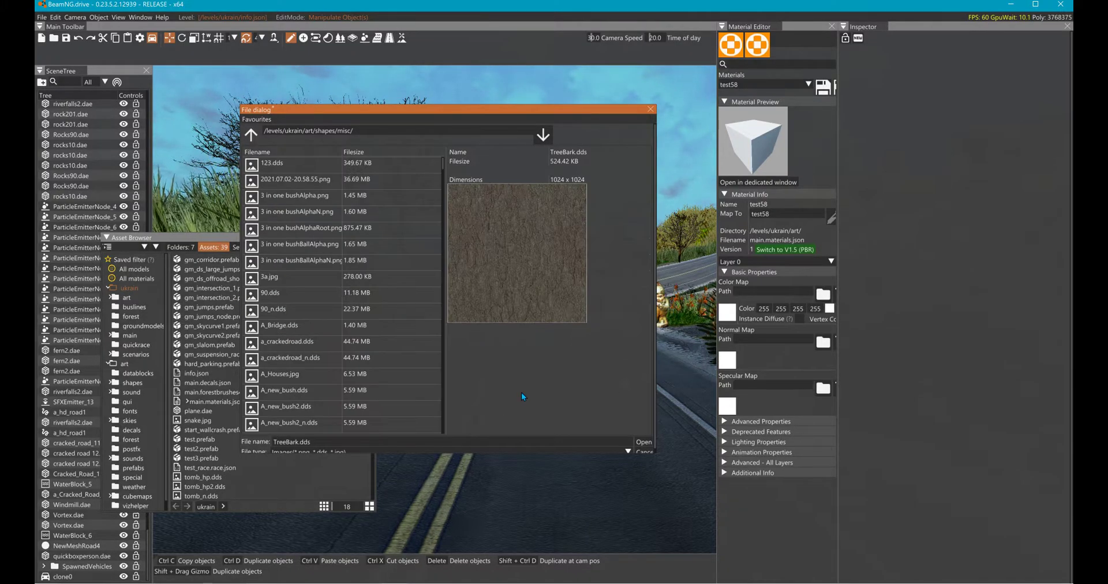
click(643, 442)
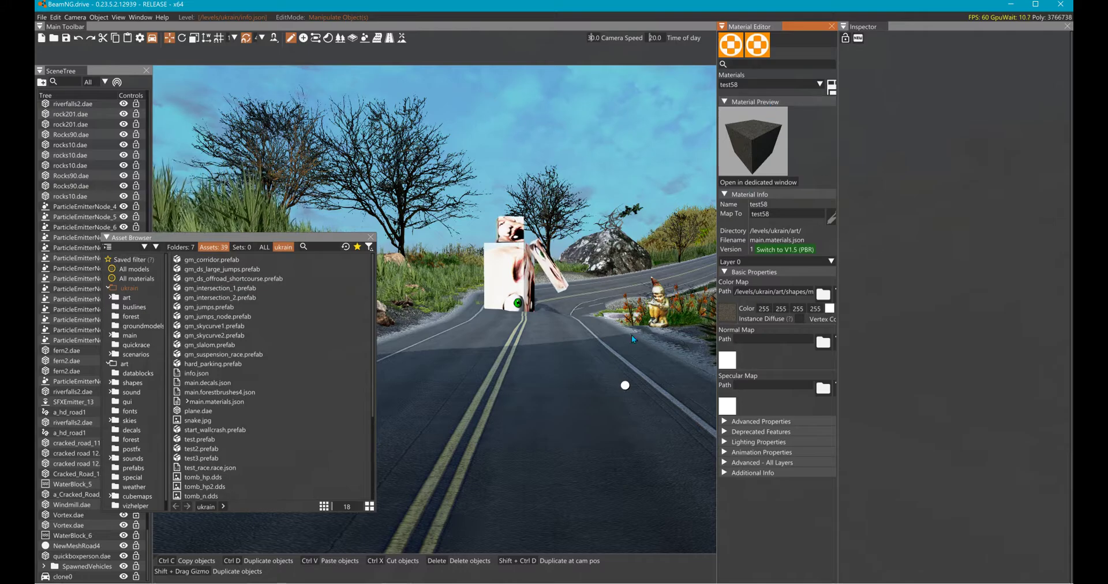
- Filter all models by "Tes" and place Test59.dae on the road in front of the box figure
click(124, 269)
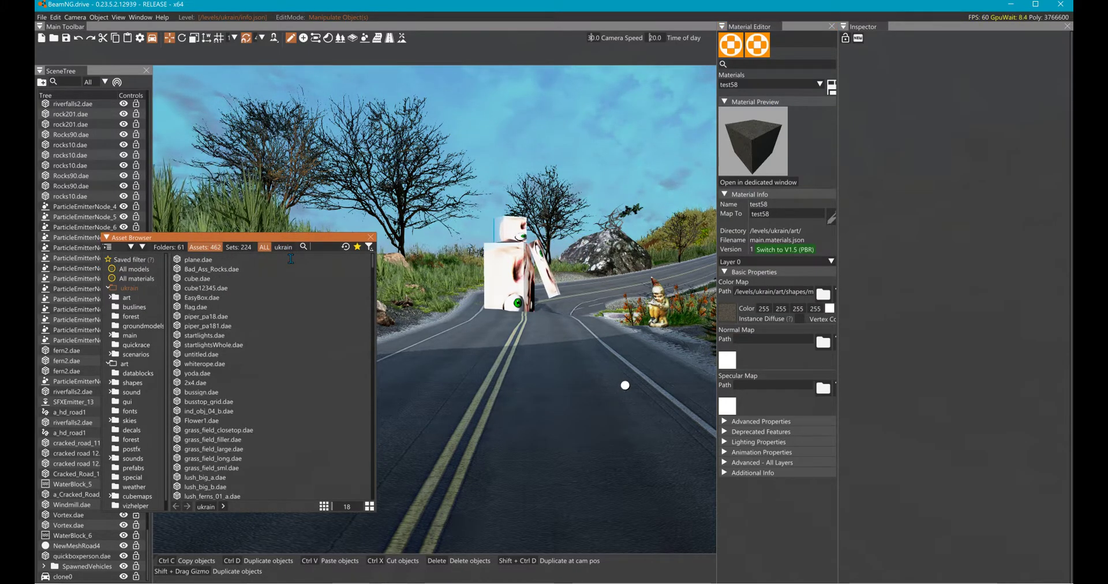
text(Tes)
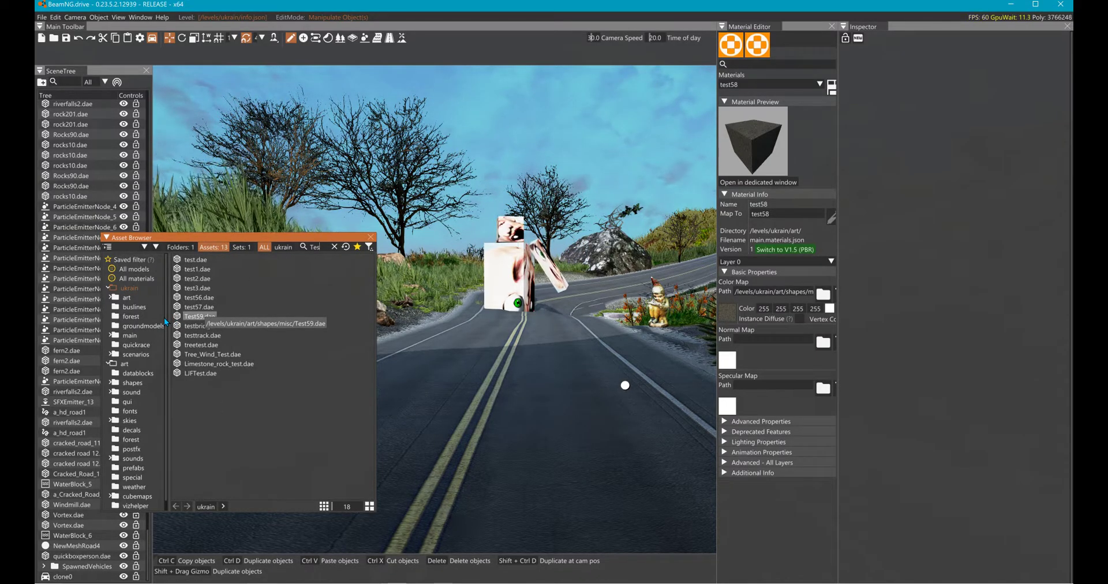
click(164, 319)
drag(165, 319, 500, 374)
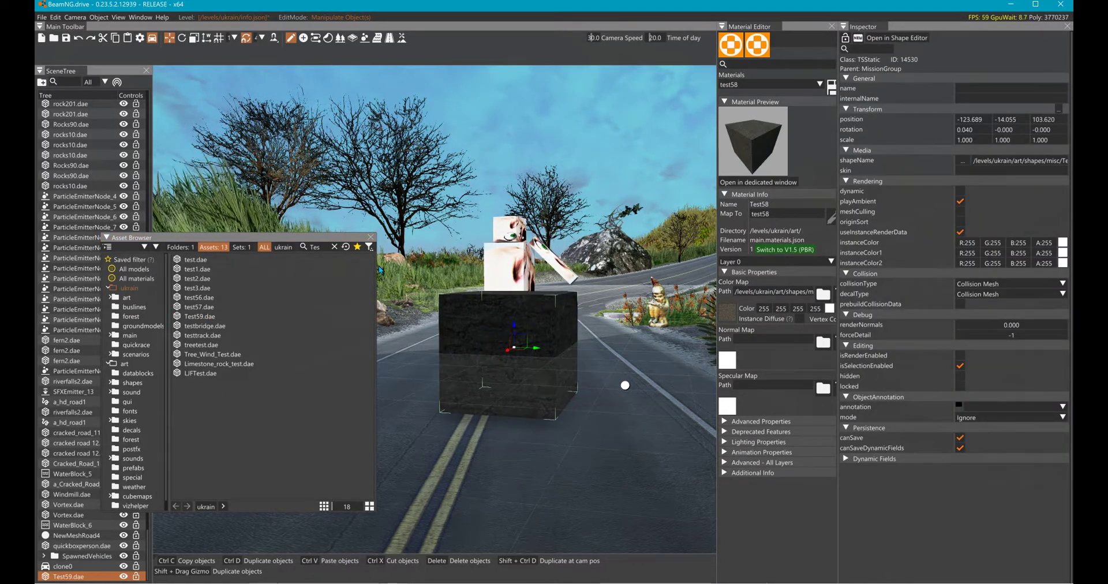
- Close the Asset Browser and rebuild the level's collision so vehicles can collide with the placed cube
click(371, 236)
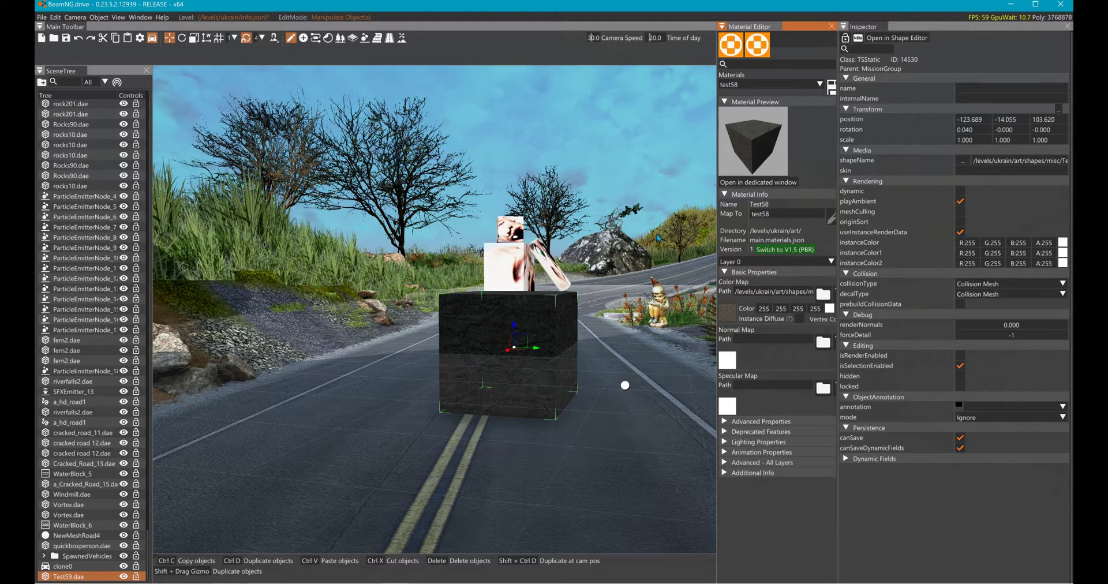
right_drag(577, 260, 587, 315)
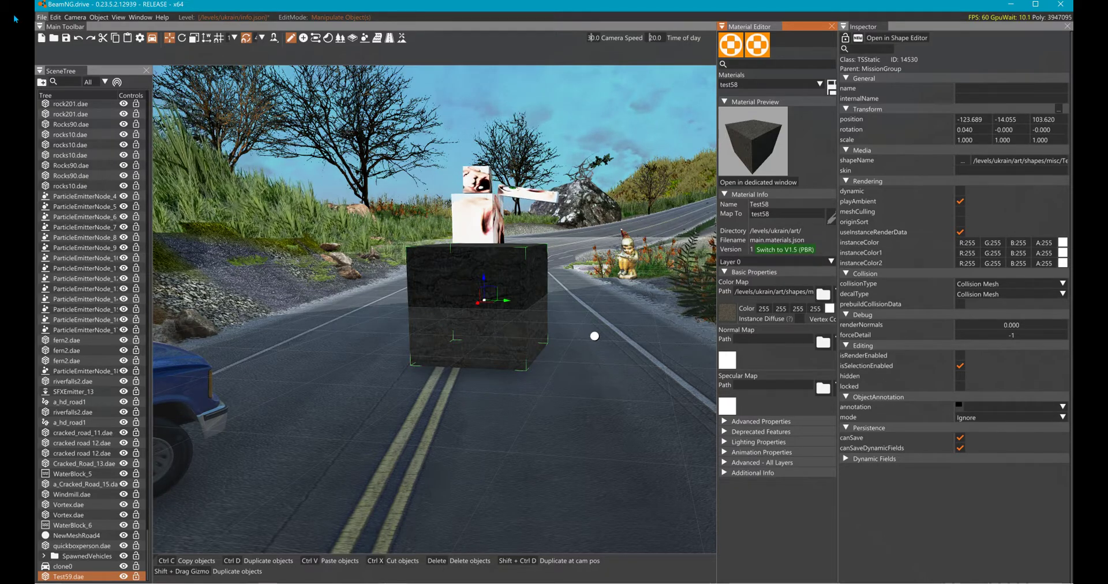
click(55, 18)
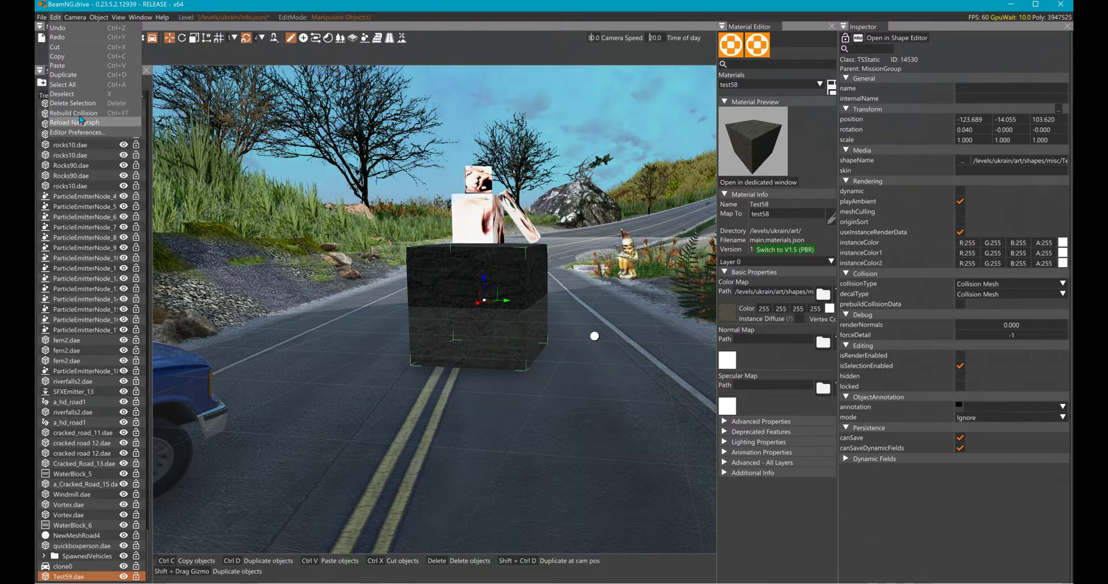
click(45, 119)
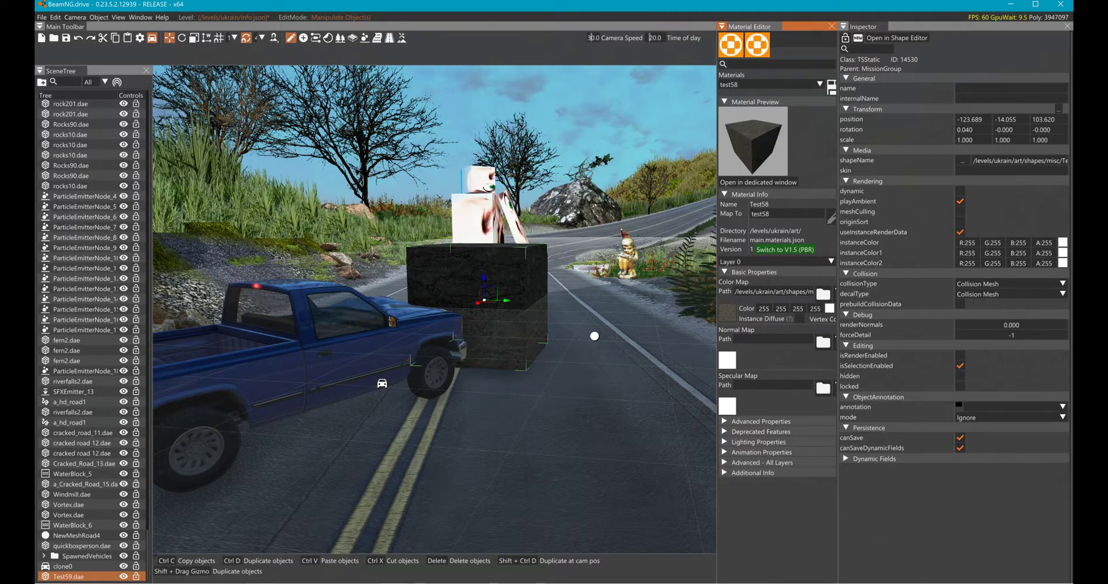
- Switch to Blender, select the Colmesh-1 cube and start a new General file
click(358, 578)
key(alt+Tab)
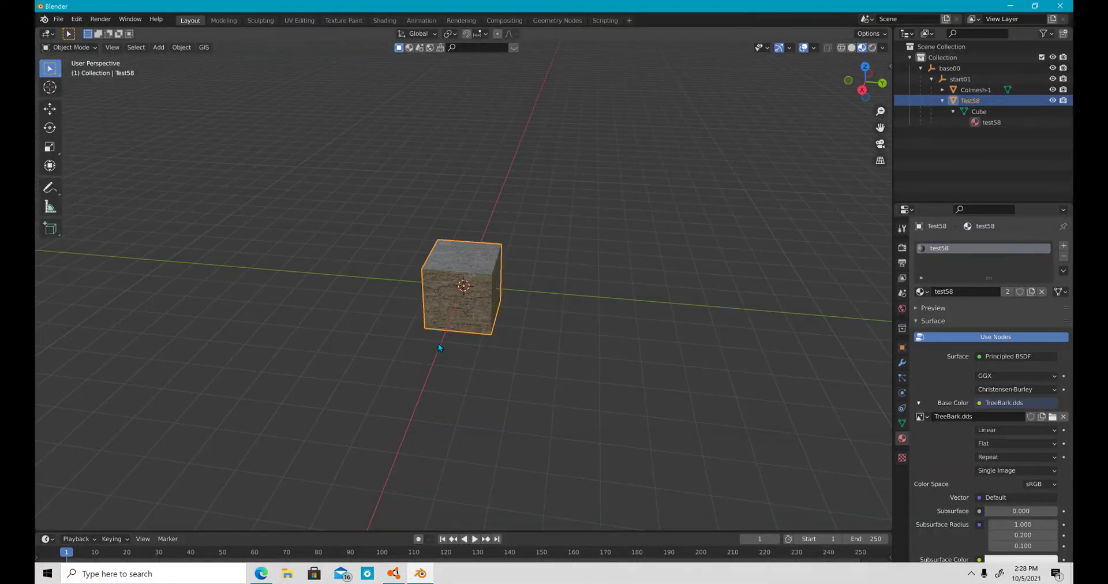
right_click(438, 303)
click(486, 299)
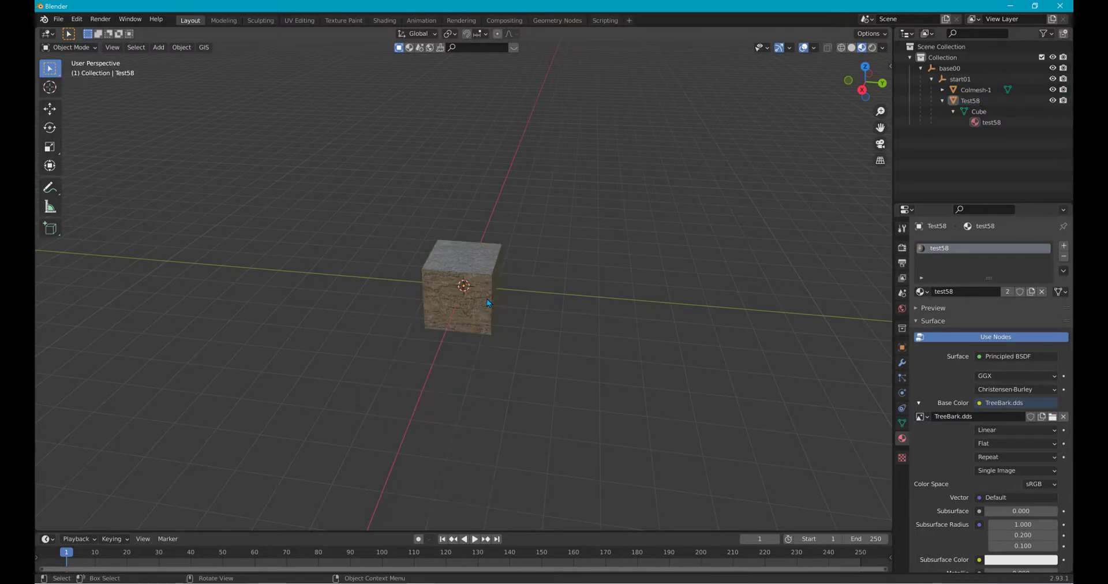
click(440, 269)
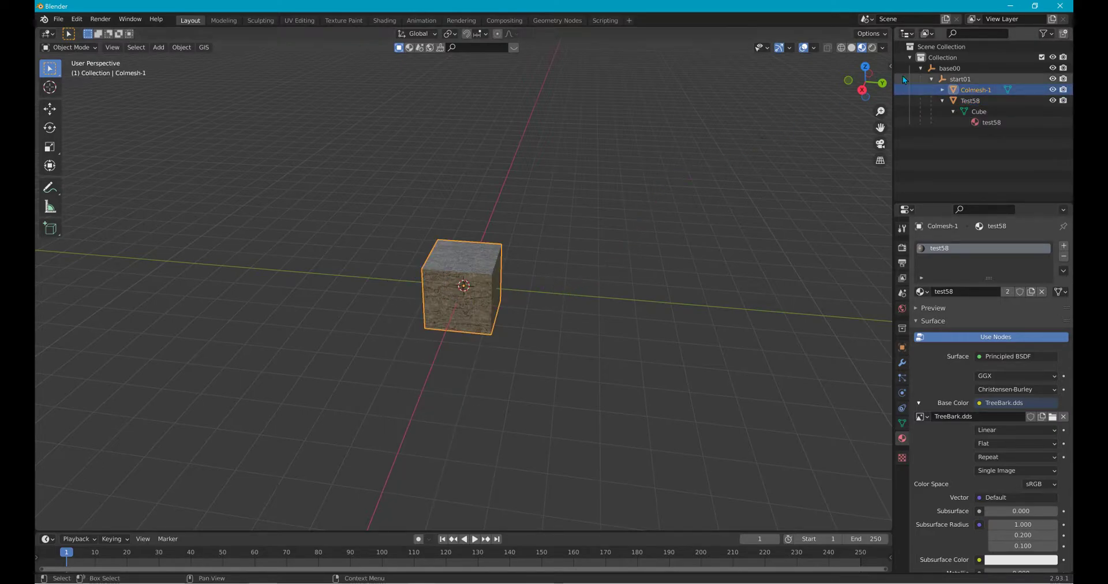
click(59, 19)
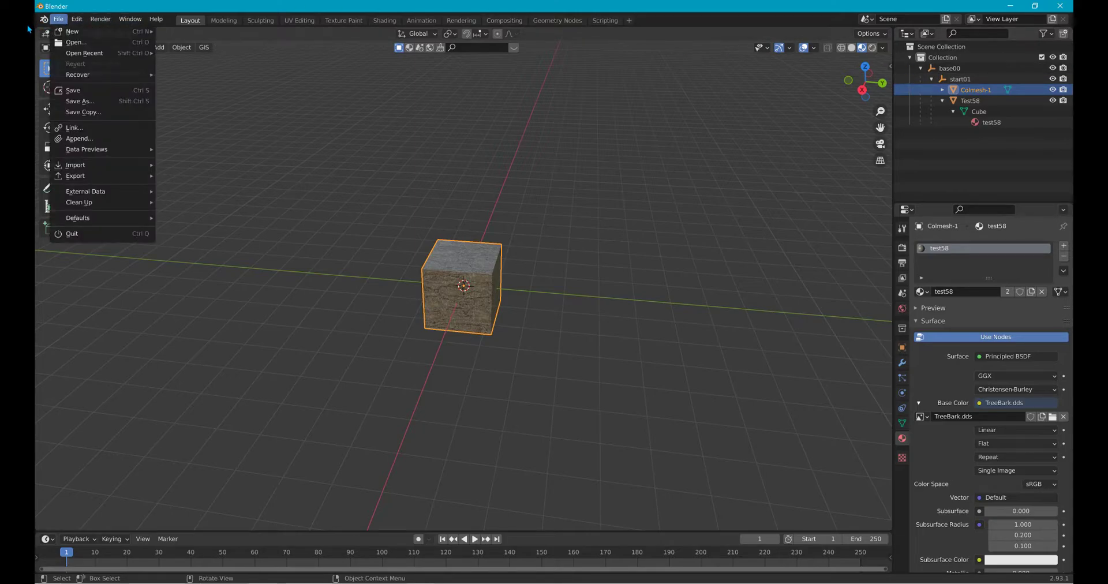
mouse_move(50, 37)
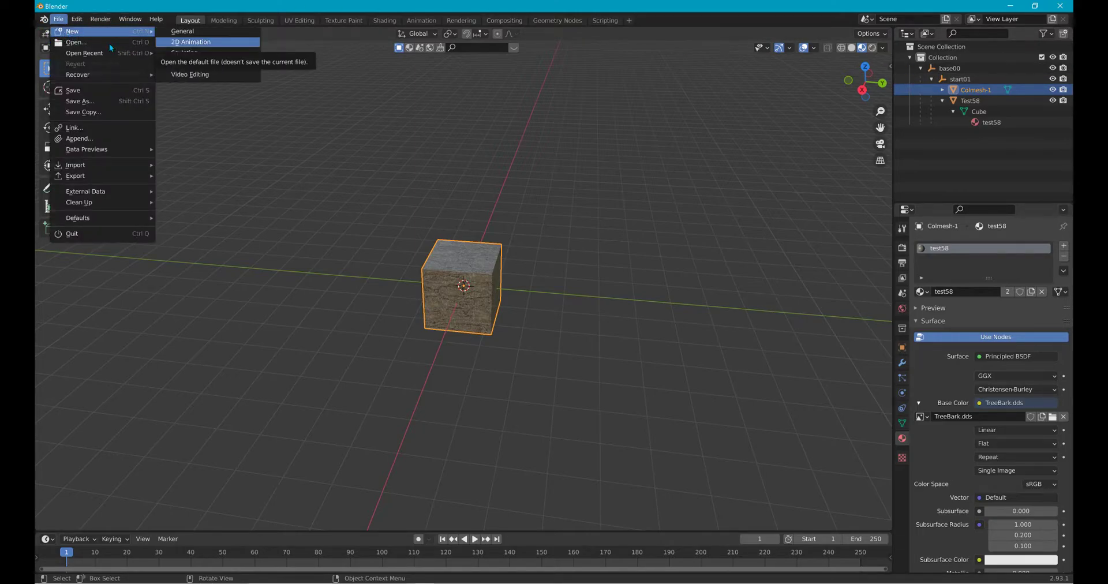
click(173, 31)
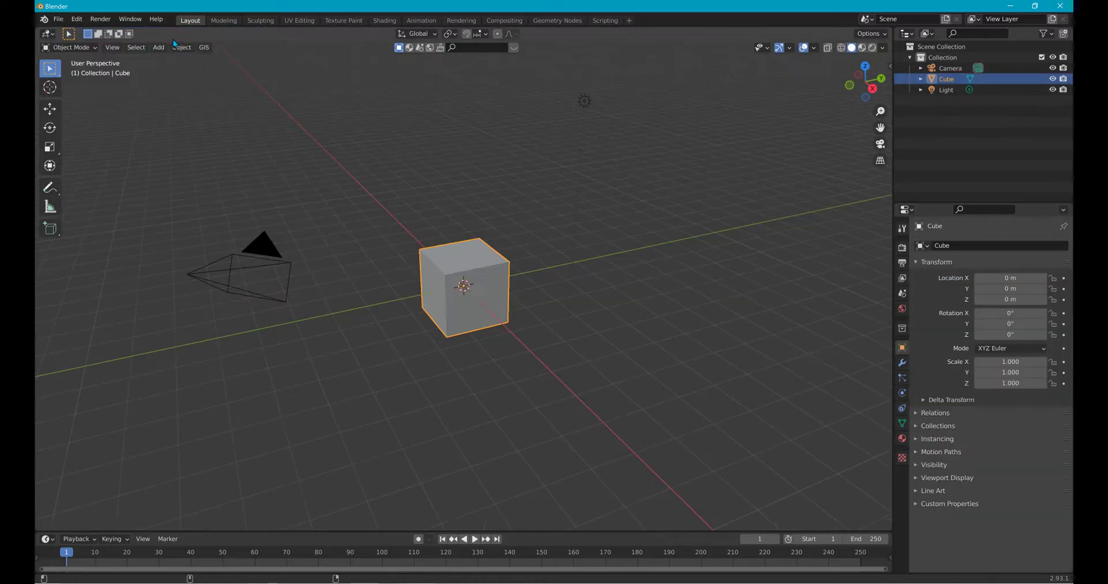
- Delete the default light, cube and camera from the new scene
click(912, 92)
key(Delete)
click(913, 80)
key(Delete)
click(913, 72)
key(Delete)
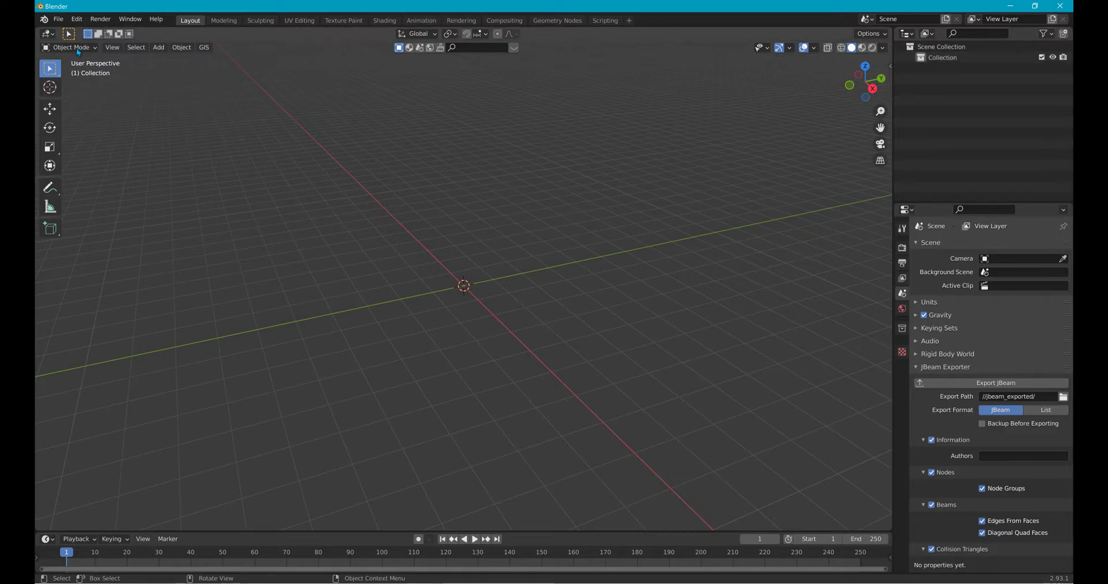
- Import the COLLADA file Test59.dae from the misc favorites folder
click(59, 19)
mouse_move(86, 150)
click(162, 164)
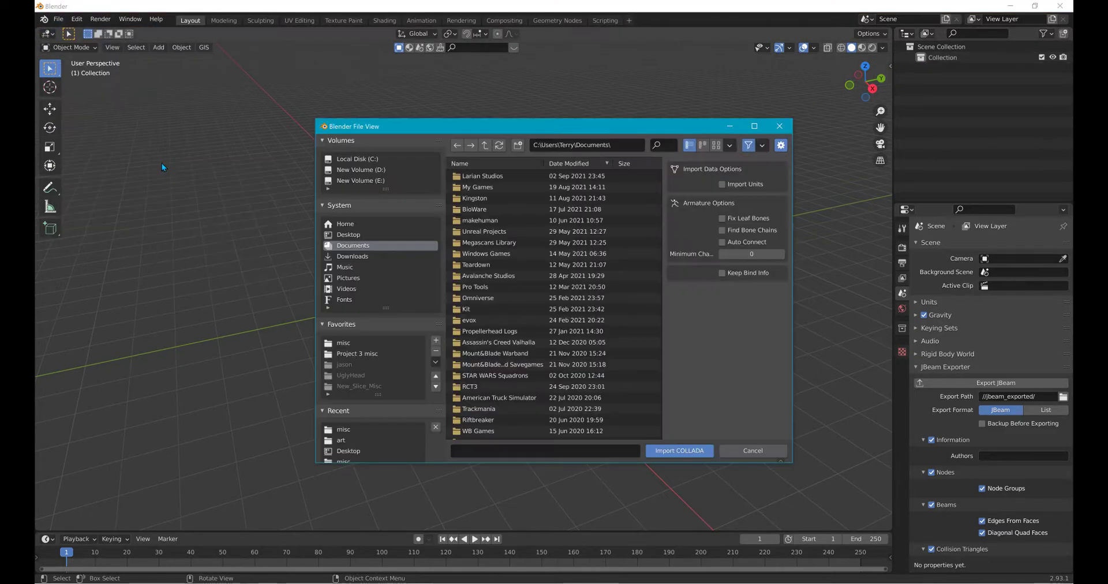
click(343, 343)
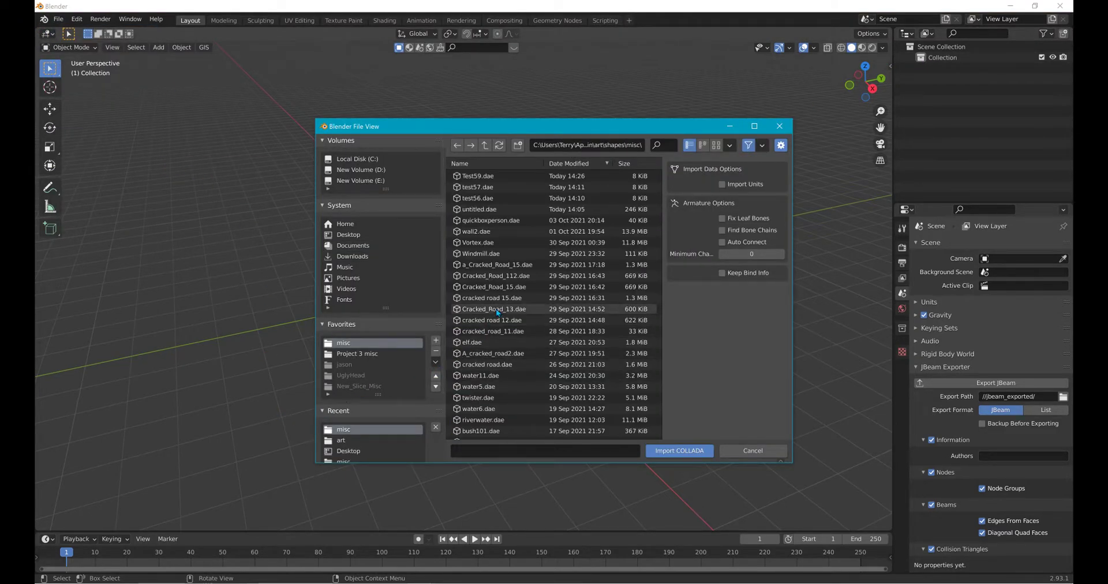
click(495, 175)
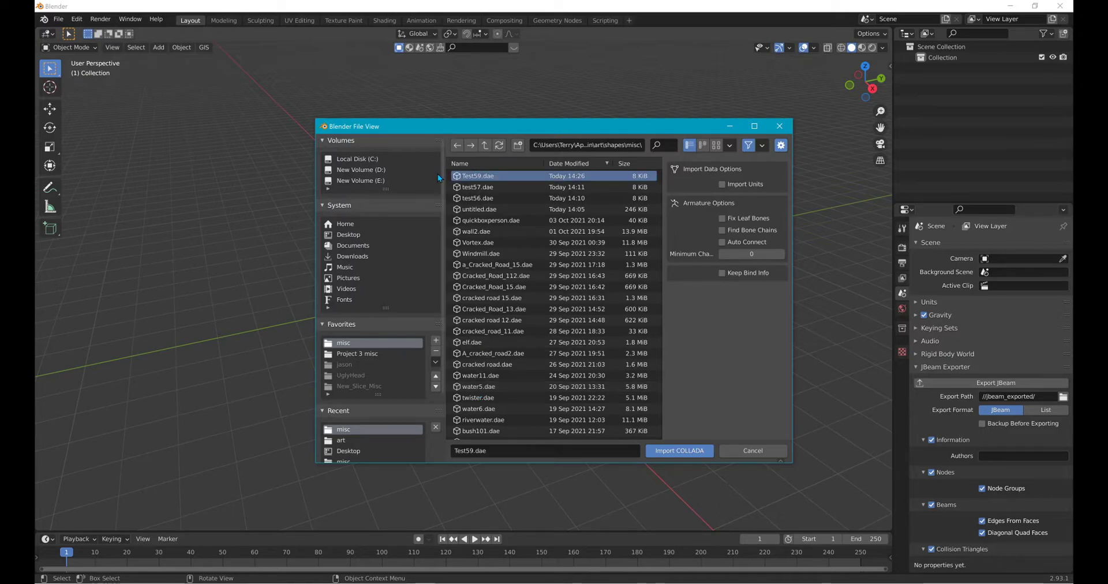
click(656, 451)
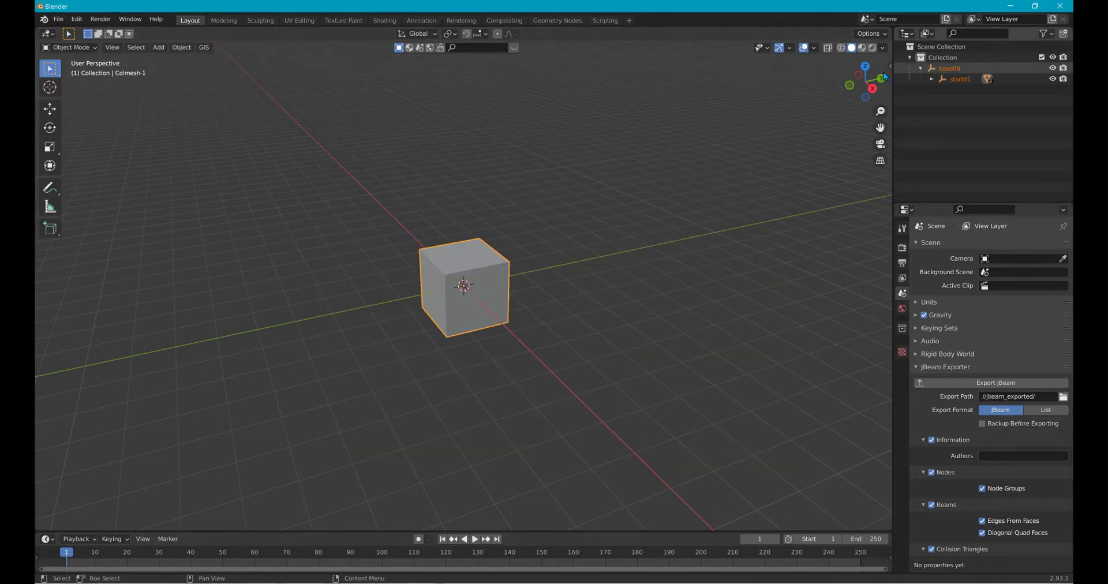
- Expand the imported hierarchy and delete the Colmesh-1 and Test58 meshes under the start01 empty
click(932, 79)
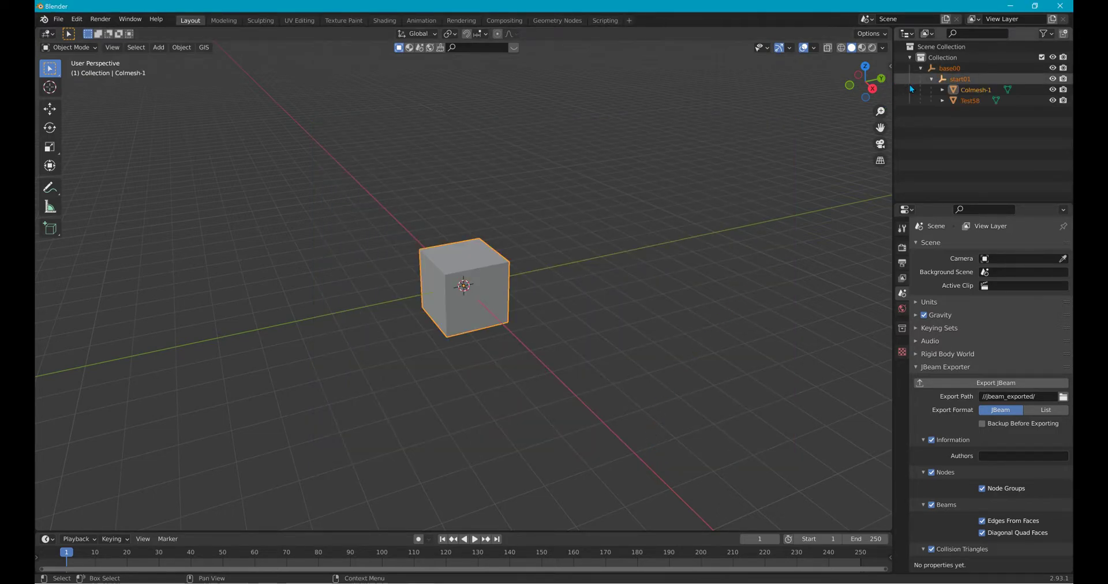
click(943, 100)
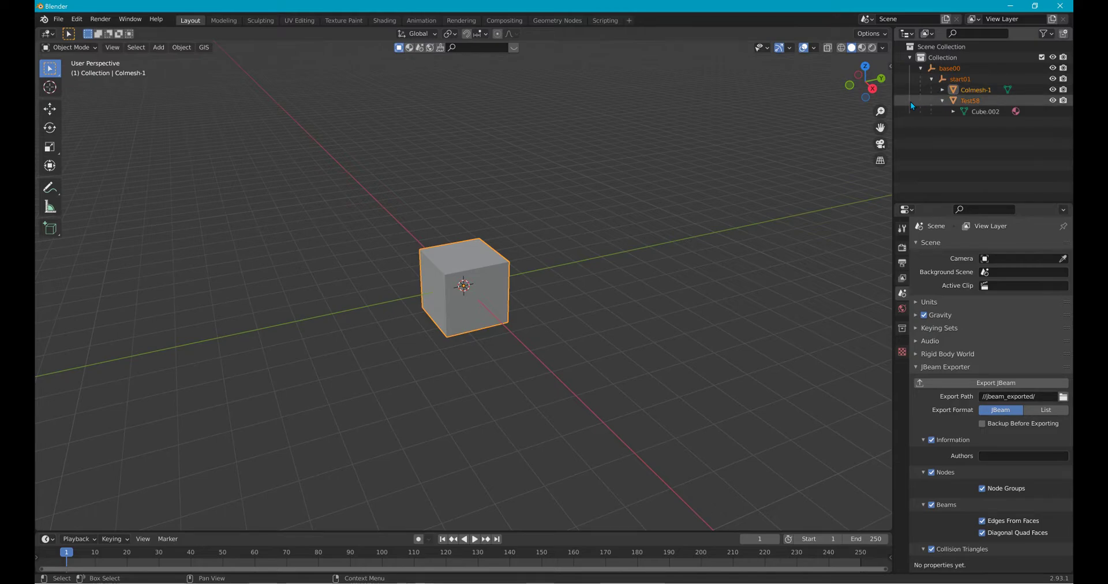
click(952, 111)
key(KP_Subtract)
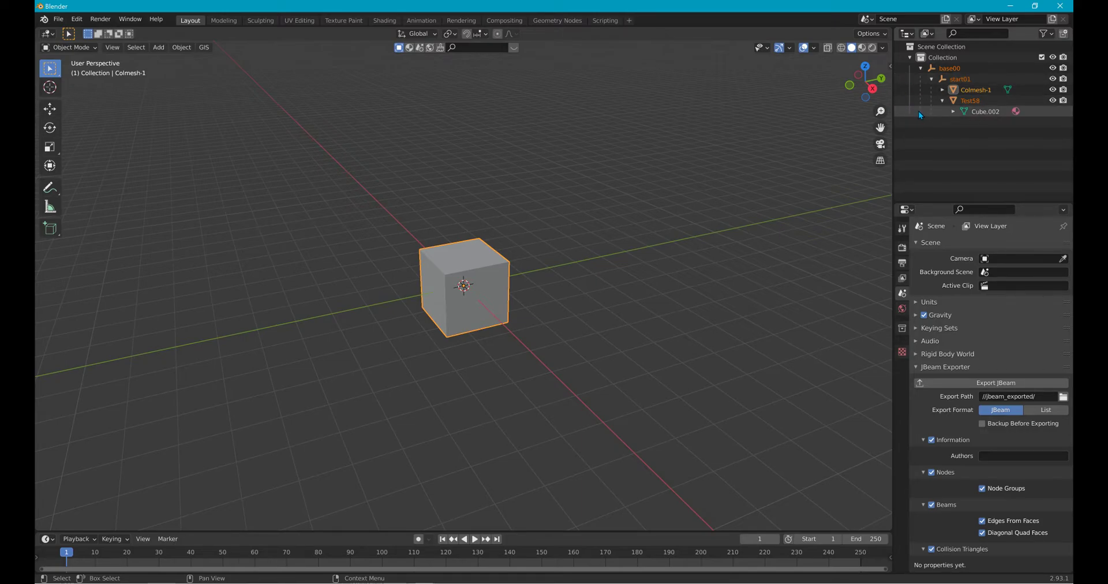
key(KP_Subtract)
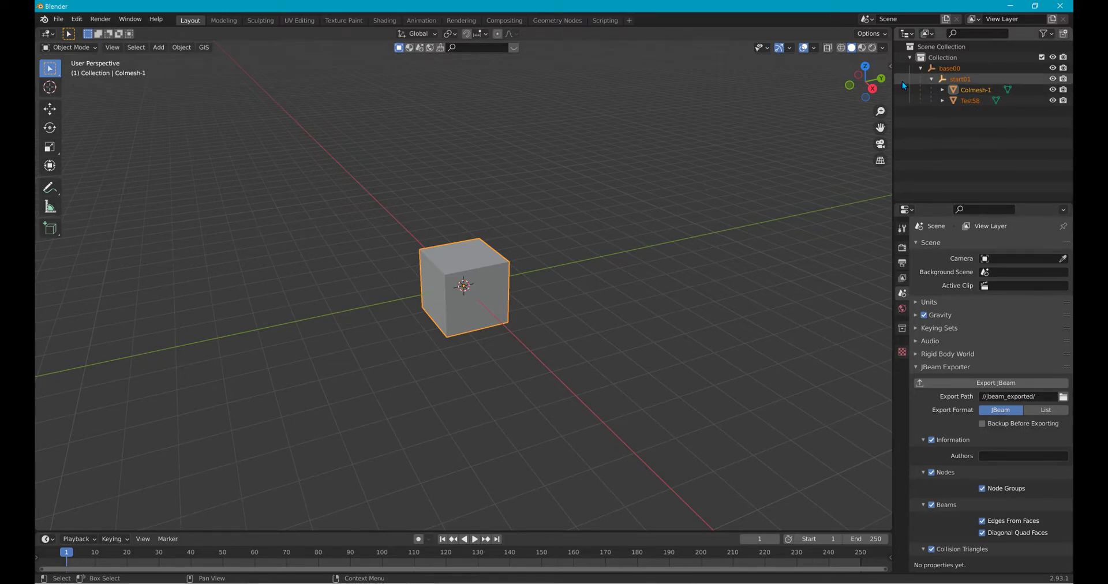
click(934, 101)
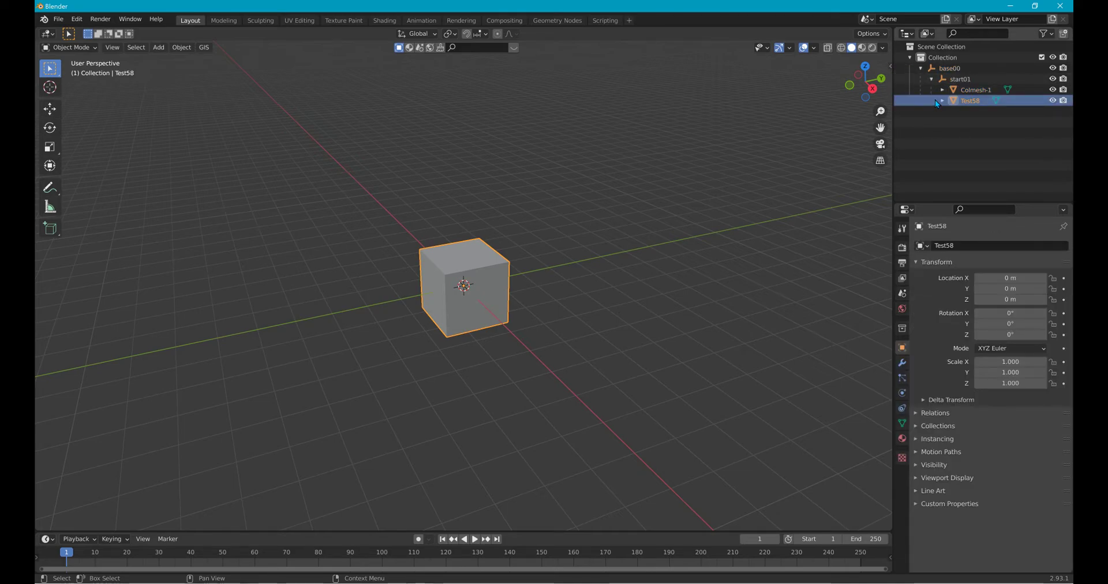
click(930, 92)
key(Delete)
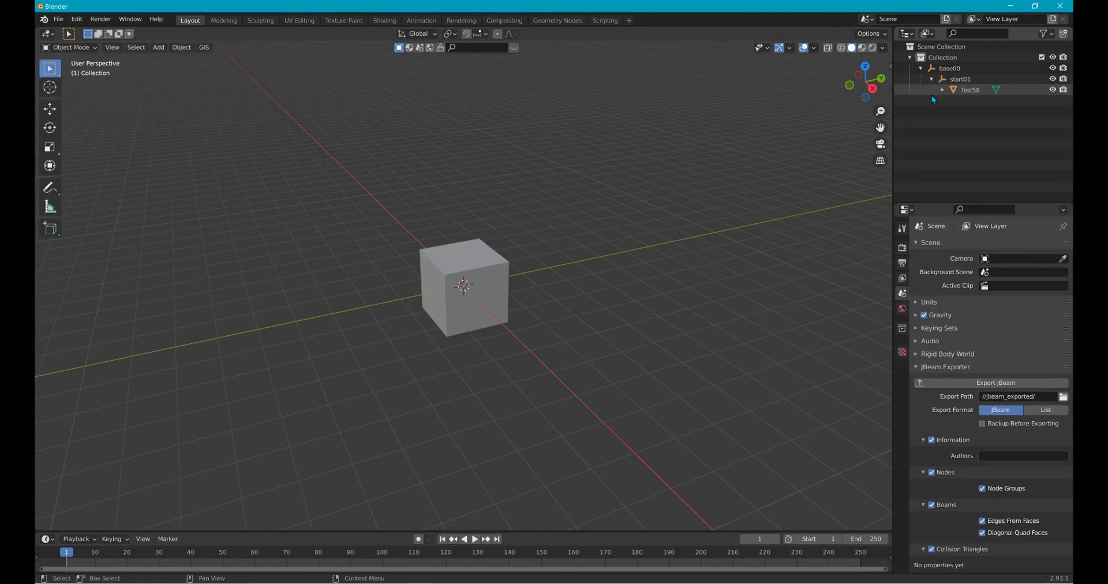
click(932, 92)
key(Delete)
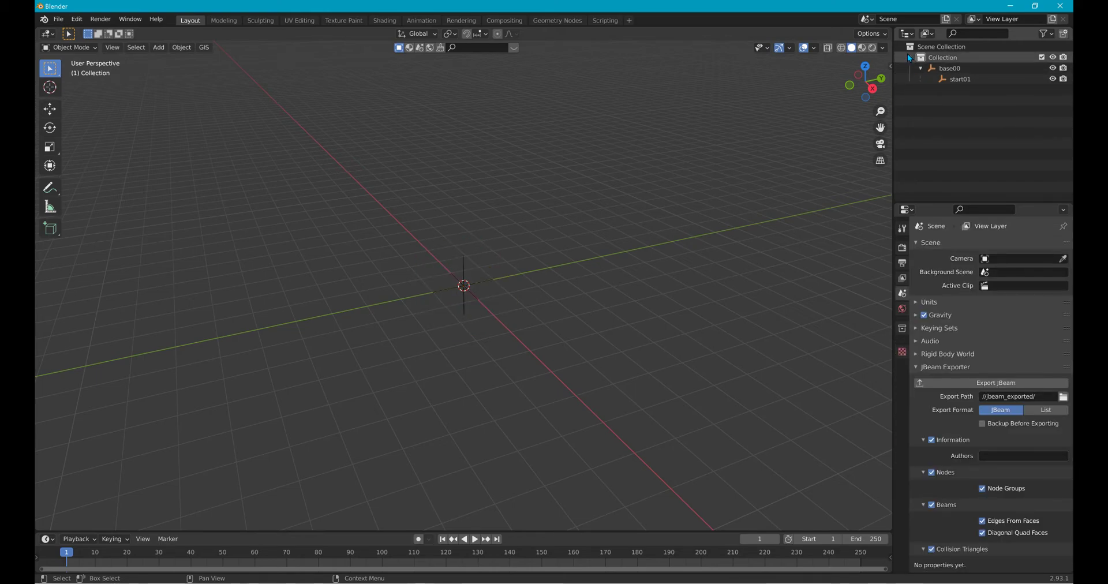